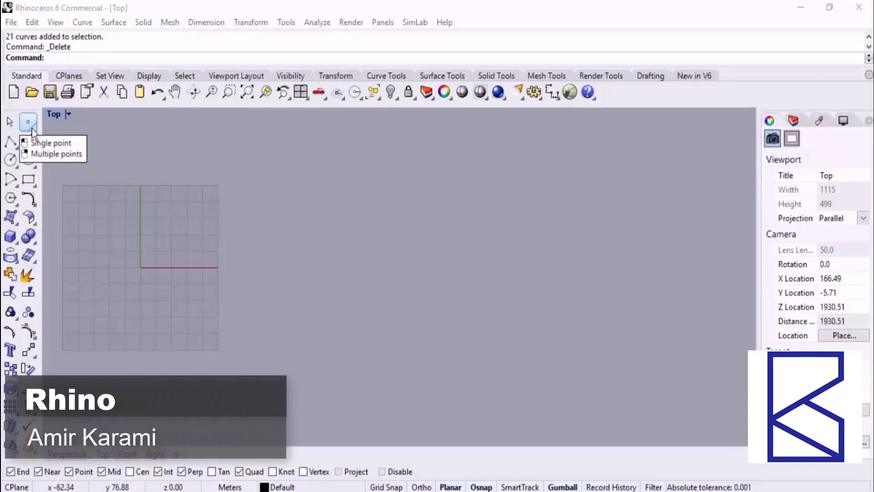
Float the Point tool palette over the Top view and close the Lines palette.
{"action": "left_click", "coordinate": [36, 129]}
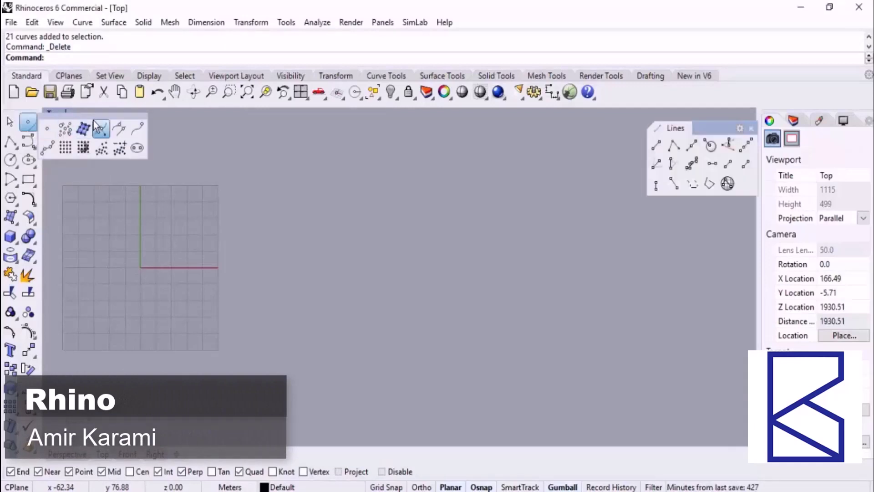
{"action": "left_click_drag", "start_coordinate": [94, 117], "coordinate": [612, 129]}
{"action": "left_click", "coordinate": [751, 129]}
{"action": "scroll", "coordinate": [246, 239], "scroll_direction": "up", "scroll_amount": 2}
{"action": "right_click_drag", "start_coordinate": [261, 224], "coordinate": [625, 200]}
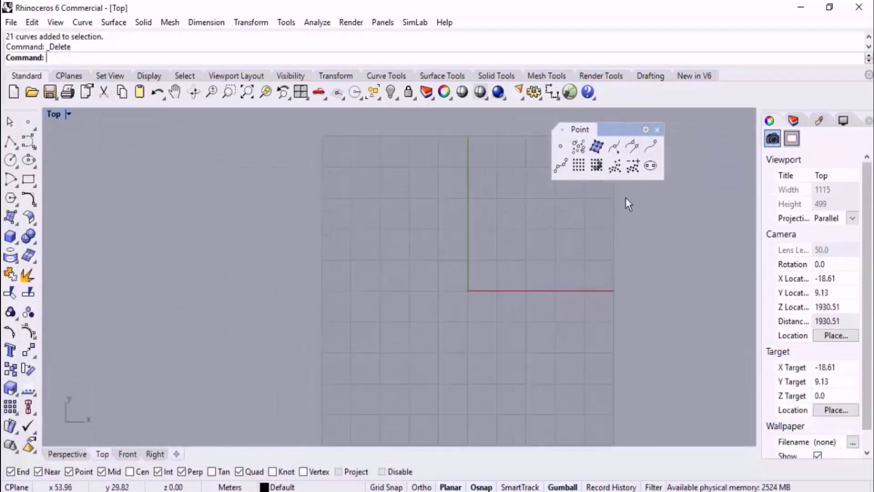
{"action": "scroll", "coordinate": [625, 201], "scroll_direction": "up", "scroll_amount": 3}
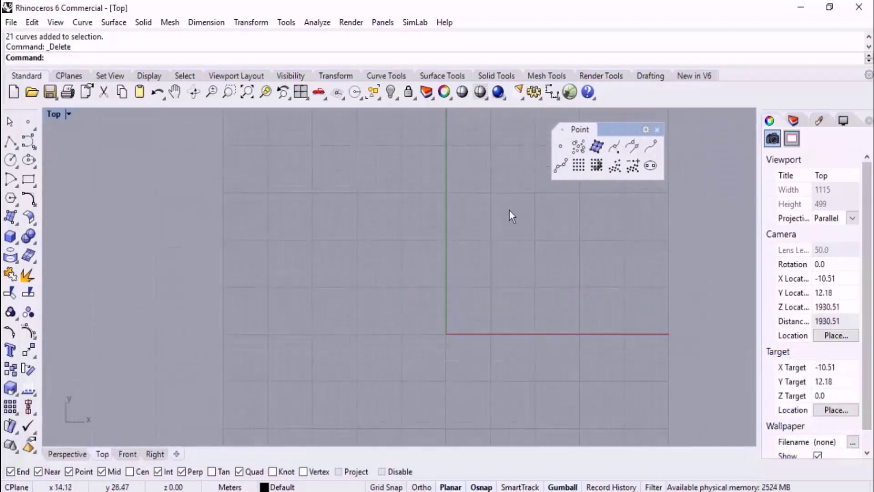
Place one single point in the upper-right quadrant of the grid, plus a scatter of eight more with the Multiple Points command.
{"action": "left_click", "coordinate": [561, 145]}
{"action": "left_click", "coordinate": [365, 175]}
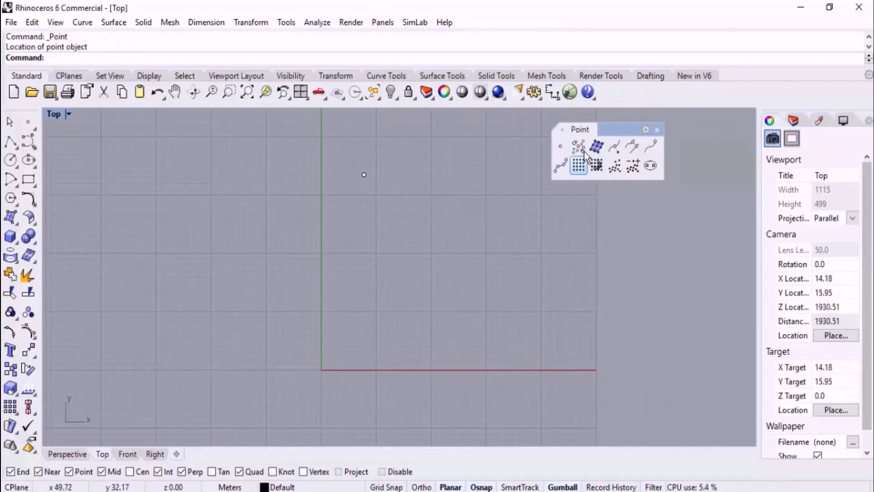
{"action": "left_click", "coordinate": [580, 147]}
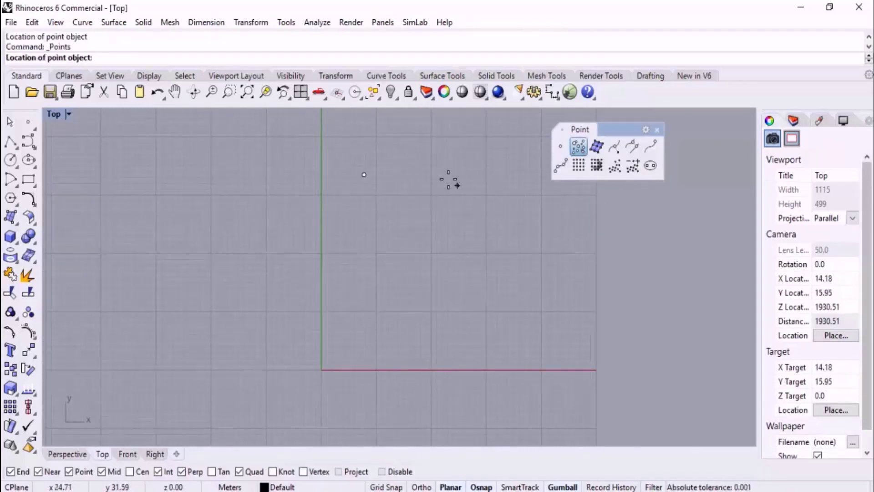
{"action": "left_click", "coordinate": [448, 179]}
{"action": "left_click", "coordinate": [490, 158]}
{"action": "left_click", "coordinate": [479, 203]}
{"action": "left_click", "coordinate": [526, 208]}
{"action": "left_click", "coordinate": [451, 246]}
{"action": "left_click", "coordinate": [433, 288]}
{"action": "left_click", "coordinate": [565, 232]}
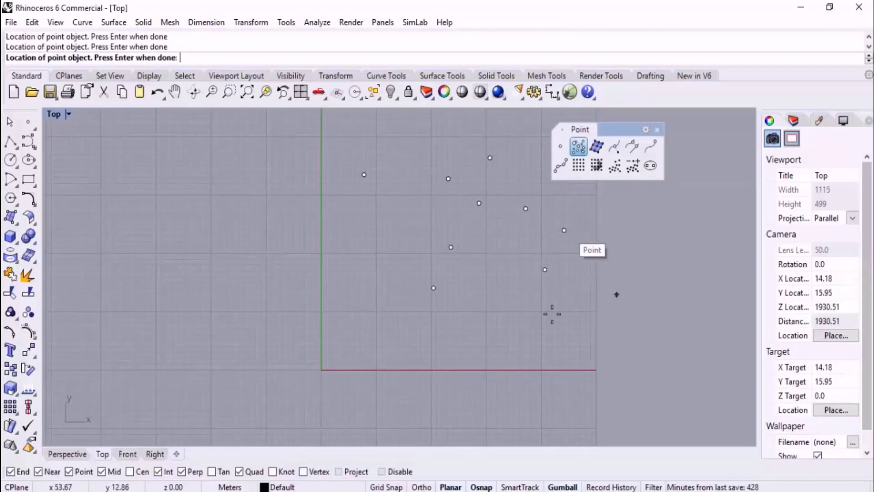
{"action": "scroll", "coordinate": [449, 306], "scroll_direction": "down", "scroll_amount": 4}
{"action": "key", "text": "Return"}
Delete all the scattered points from the Top view.
{"action": "left_click_drag", "start_coordinate": [434, 229], "coordinate": [237, 359]}
{"action": "key", "text": "Delete"}
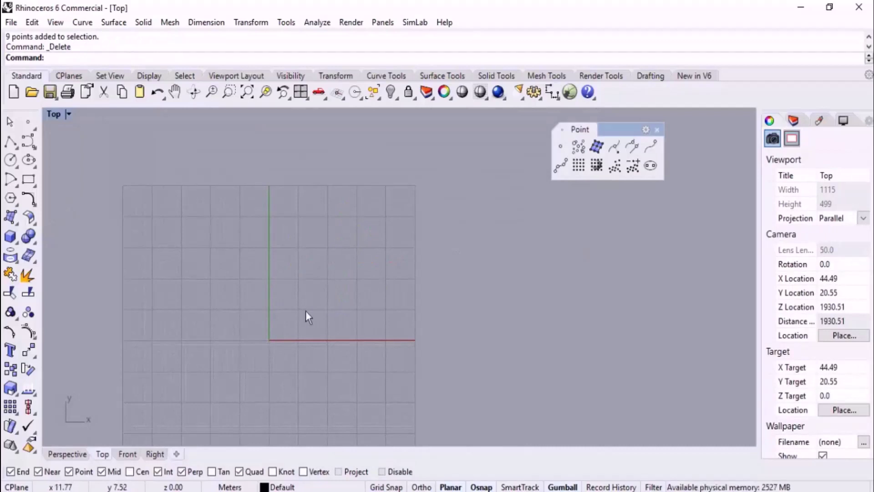
{"action": "right_click_drag", "start_coordinate": [312, 294], "coordinate": [265, 301]}
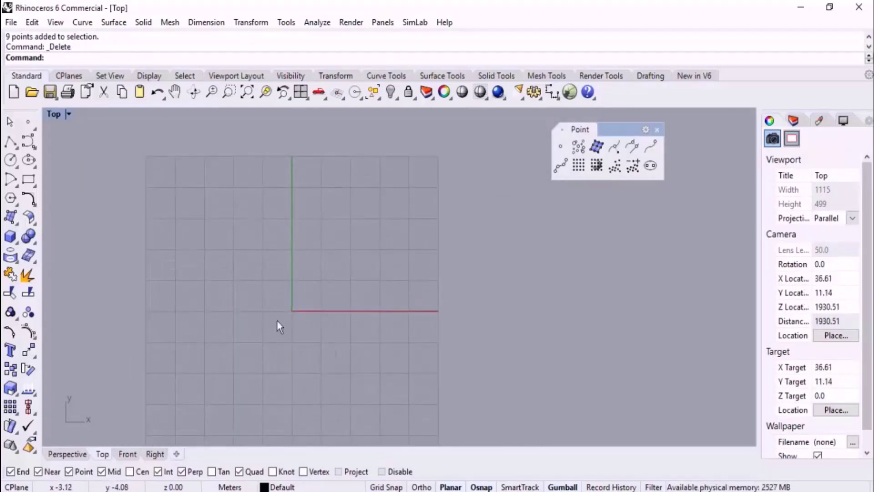
Switch to the Perspective view and draw a circle on the ground plane between the positive X and Y axes.
{"action": "left_click", "coordinate": [67, 454]}
{"action": "right_click_drag", "start_coordinate": [132, 398], "coordinate": [373, 226]}
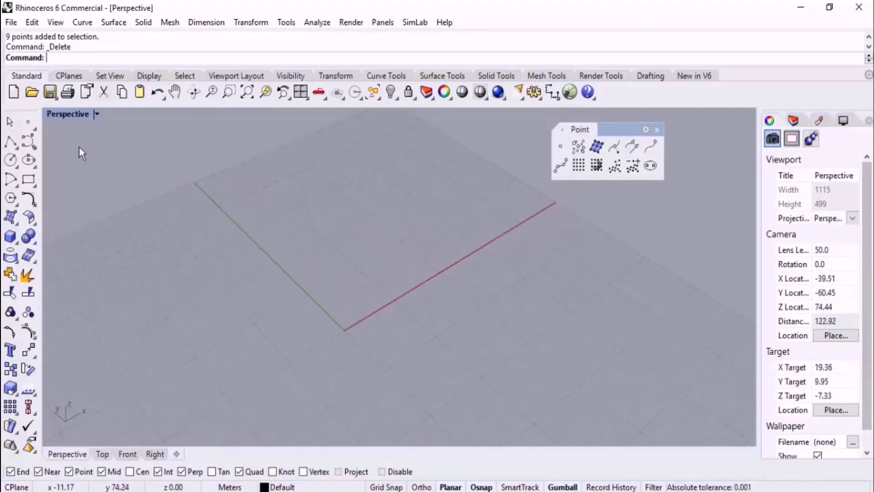
{"action": "left_click", "coordinate": [10, 160]}
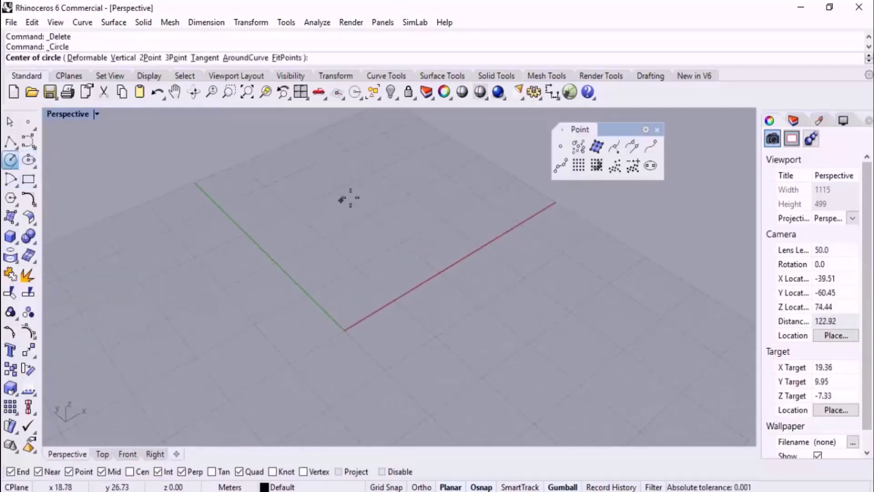
{"action": "scroll", "coordinate": [357, 234], "scroll_direction": "up", "scroll_amount": 5}
{"action": "left_click", "coordinate": [358, 235]}
{"action": "left_click", "coordinate": [384, 311]}
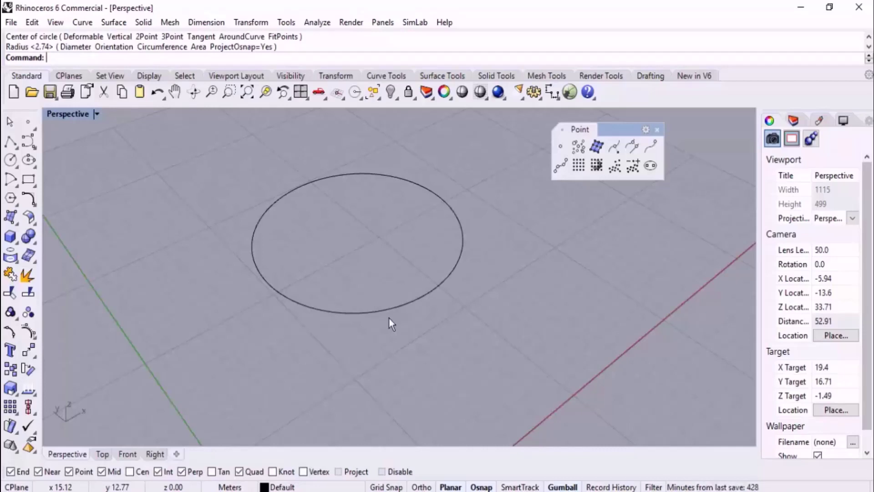
{"action": "right_click_drag", "start_coordinate": [389, 318], "coordinate": [449, 309]}
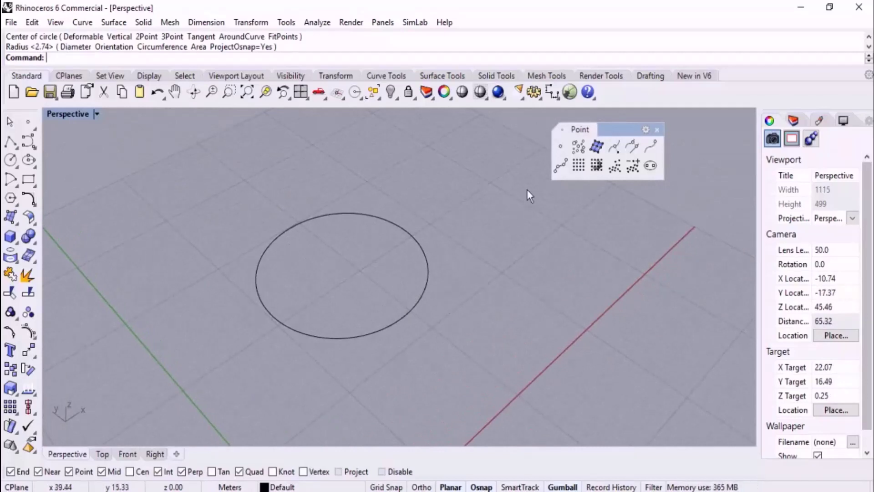
Place a point at the circle's center and move it vertically to a position above the circle.
{"action": "left_click", "coordinate": [561, 146]}
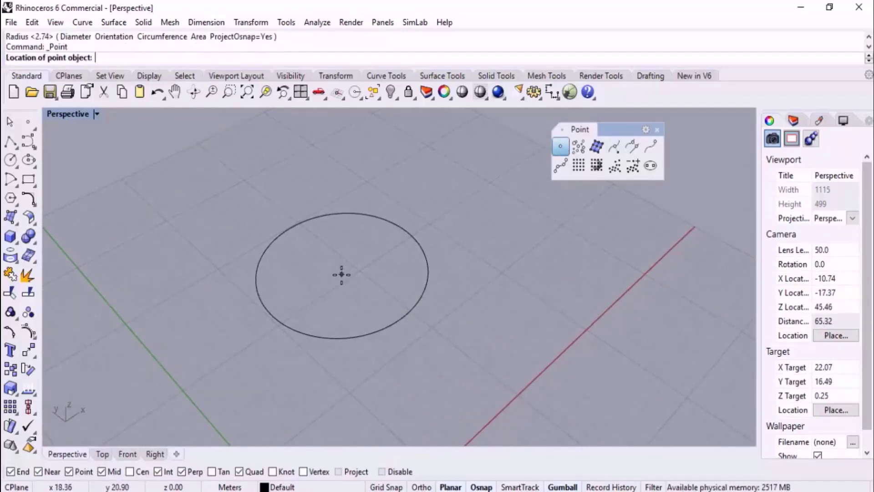
{"action": "left_click", "coordinate": [343, 269]}
{"action": "left_click", "coordinate": [343, 270]}
{"action": "right_click_drag", "start_coordinate": [346, 273], "coordinate": [373, 269]}
{"action": "left_click_drag", "start_coordinate": [352, 248], "coordinate": [354, 195]}
{"action": "left_click", "coordinate": [416, 181]}
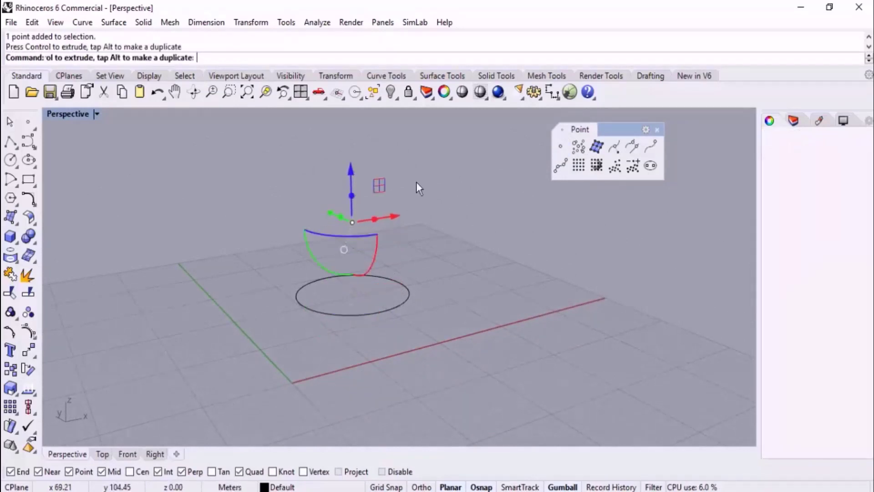
Loft the circle to the raised point with the Normal style, and undo the loft.
{"action": "right_click_drag", "start_coordinate": [441, 228], "coordinate": [438, 247]}
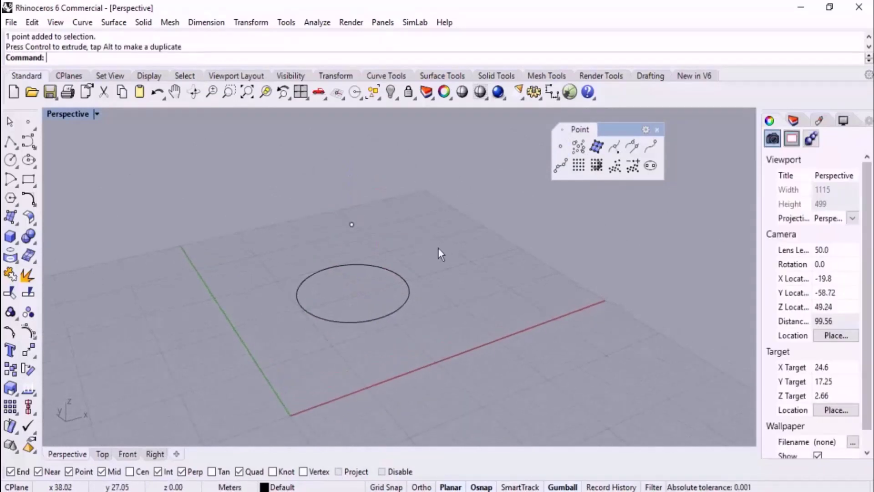
{"action": "type", "text": "loft"}
{"action": "key", "text": "Return"}
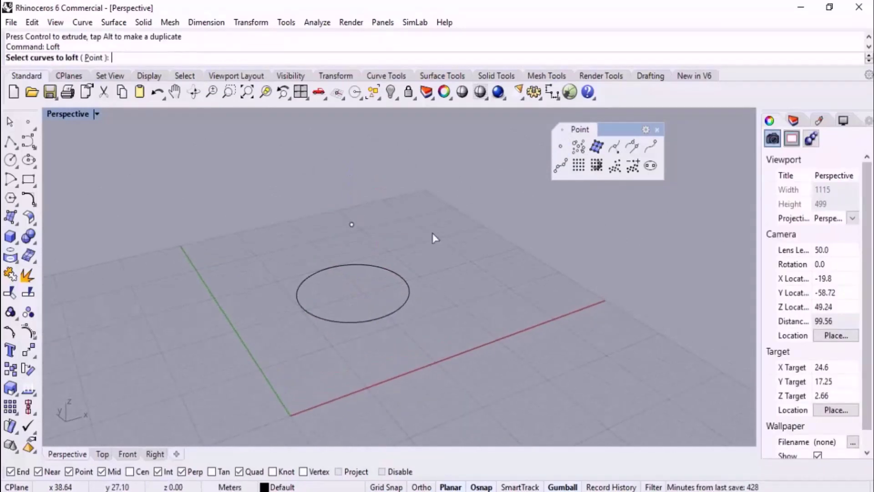
{"action": "left_click_drag", "start_coordinate": [405, 187], "coordinate": [264, 361]}
{"action": "key", "text": "Return"}
{"action": "key", "text": "Return"}
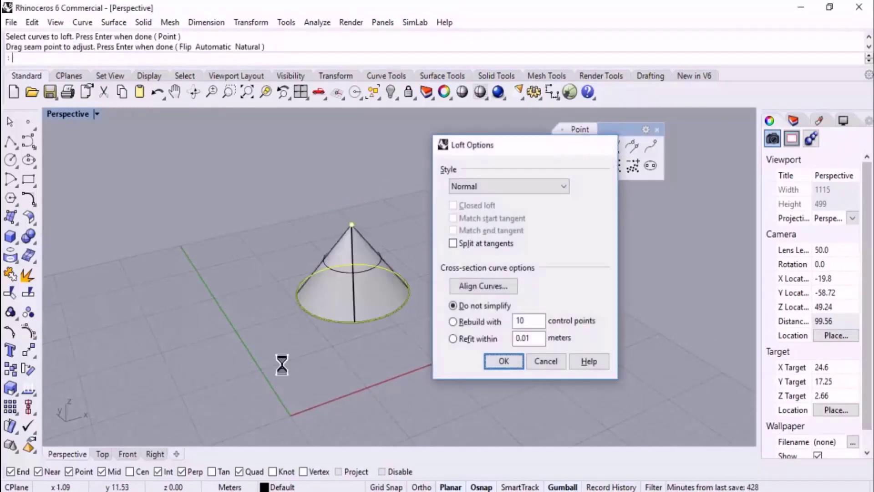
{"action": "key", "text": "Return"}
{"action": "right_click_drag", "start_coordinate": [282, 361], "coordinate": [413, 328]}
{"action": "key", "text": "ctrl+z"}
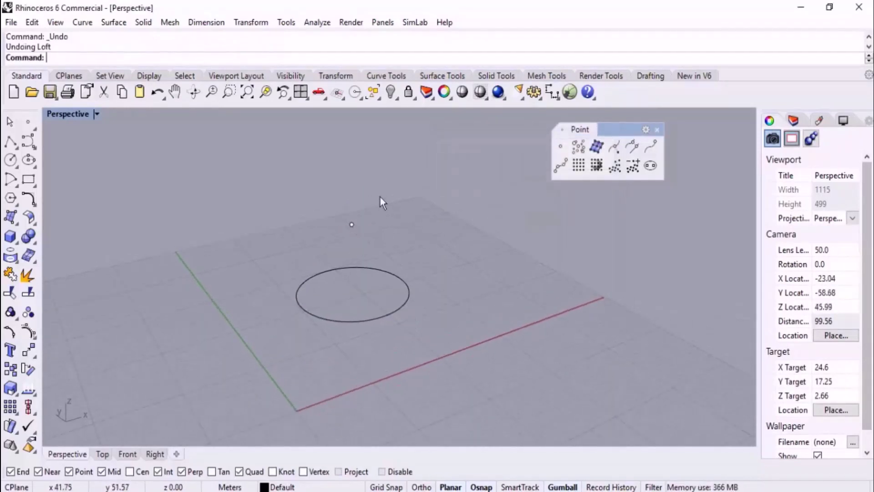
Copy the raised point straight down along Z to a position below the circle.
{"action": "left_click", "coordinate": [351, 224]}
{"action": "right_click_drag", "start_coordinate": [426, 242], "coordinate": [424, 214]}
{"action": "left_click", "coordinate": [354, 179]}
{"action": "left_click", "coordinate": [436, 169]}
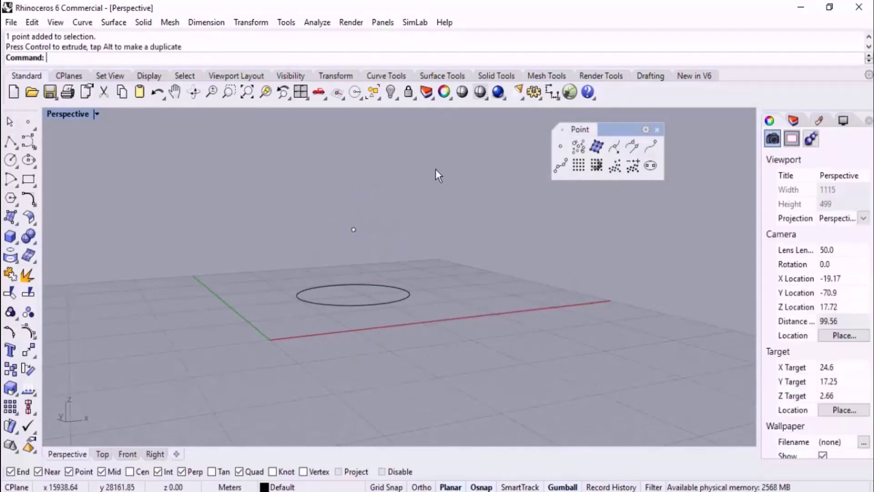
{"action": "left_click_drag", "start_coordinate": [331, 201], "coordinate": [374, 250]}
{"action": "left_click_drag", "start_coordinate": [358, 171], "coordinate": [360, 275]}
{"action": "left_click", "coordinate": [486, 260]}
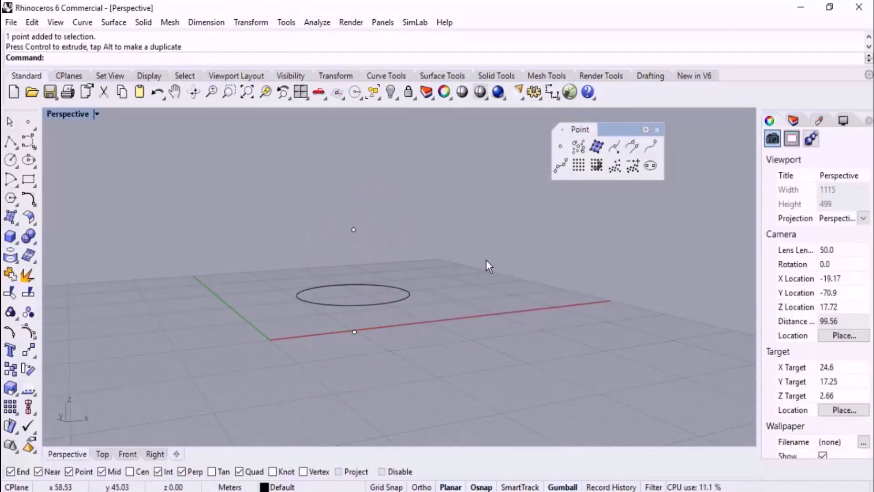
{"action": "type", "text": "Loft"}
{"action": "key", "text": "Return"}
{"action": "left_click_drag", "start_coordinate": [404, 187], "coordinate": [291, 403]}
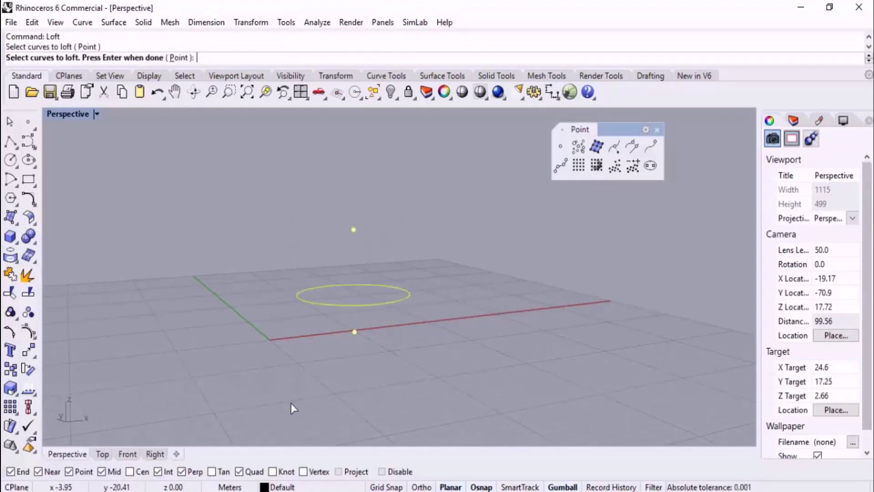
{"action": "key", "text": "Return"}
{"action": "key", "text": "Return"}
{"action": "right_click_drag", "start_coordinate": [289, 336], "coordinate": [322, 362]}
{"action": "key", "text": "Escape"}
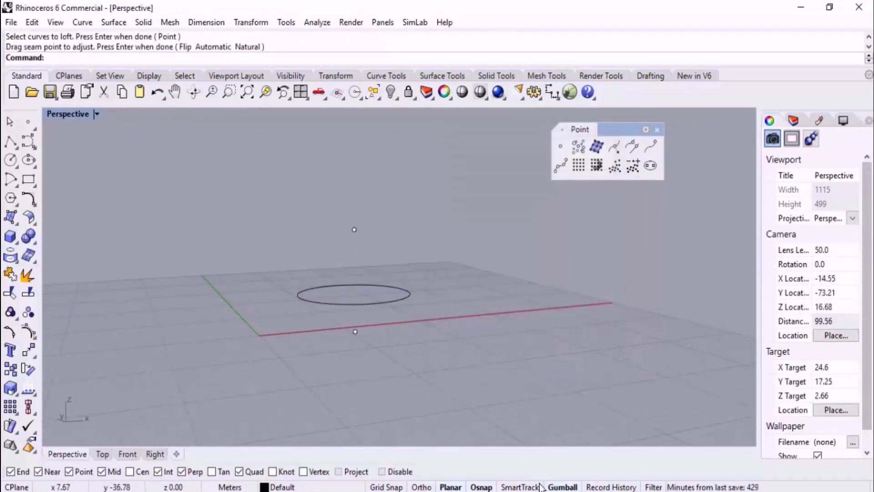
Turn on Record History and loft the circle with the points above and below it.
{"action": "right_click_drag", "start_coordinate": [469, 260], "coordinate": [446, 284]}
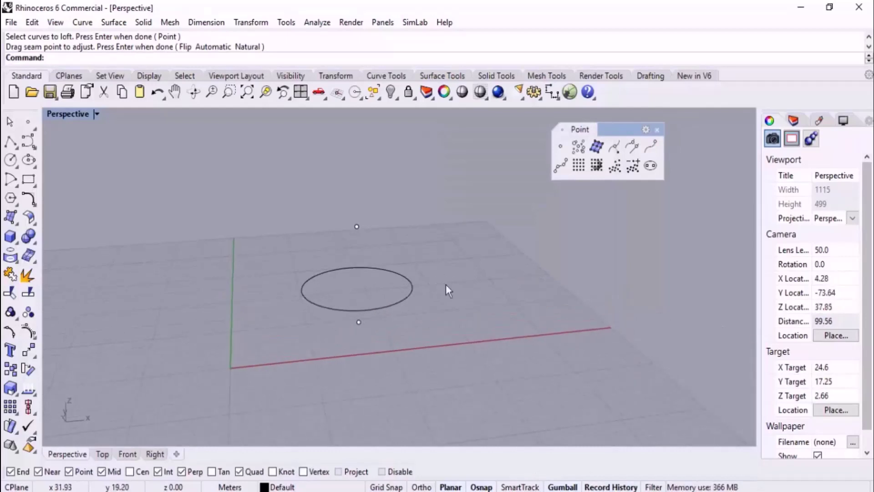
{"action": "type", "text": "loft"}
{"action": "key", "text": "Return"}
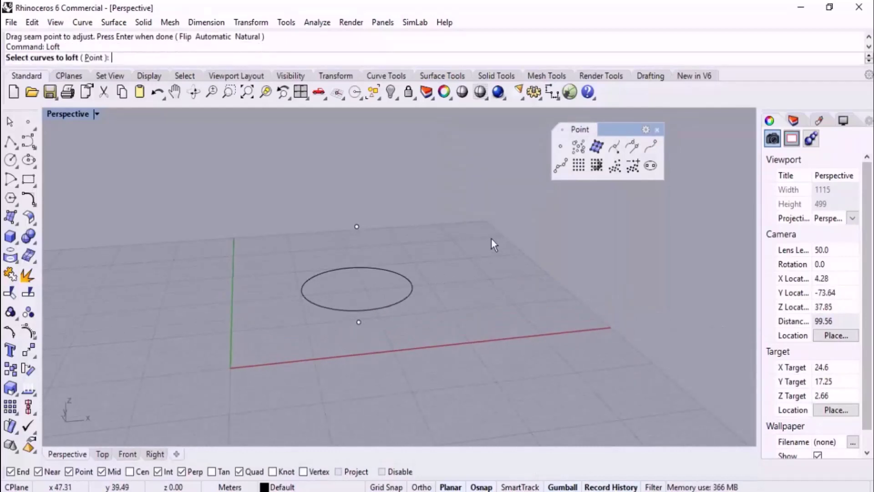
{"action": "left_click", "coordinate": [412, 287]}
{"action": "key", "text": "Return"}
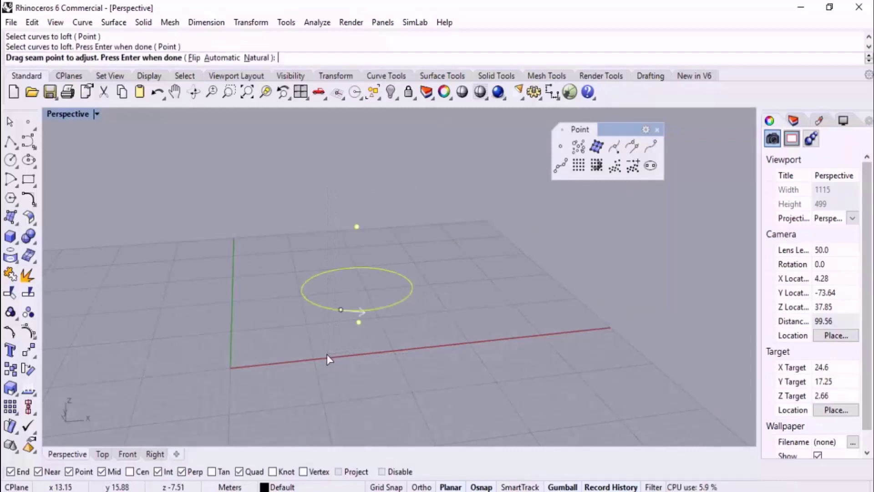
{"action": "key", "text": "Return"}
{"action": "key", "text": "Return"}
{"action": "right_click_drag", "start_coordinate": [448, 341], "coordinate": [439, 288]}
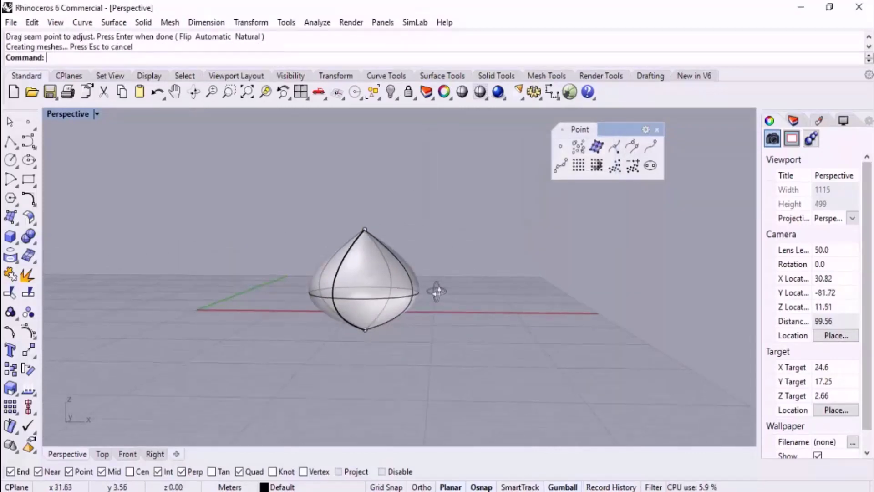
Reshape the history-linked loft by lowering its upper point toward the circle and raising its lower point above that one.
{"action": "scroll", "coordinate": [346, 236], "scroll_direction": "up", "scroll_amount": 4}
{"action": "left_click", "coordinate": [353, 198]}
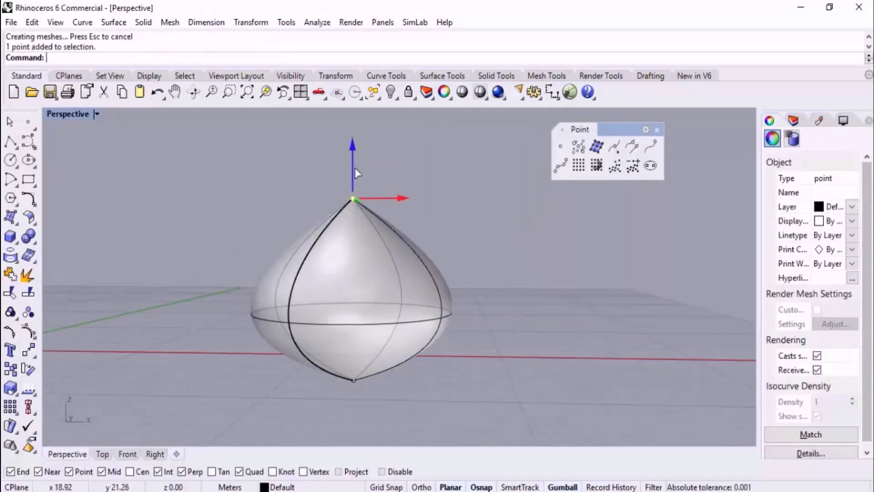
{"action": "left_click_drag", "start_coordinate": [353, 170], "coordinate": [360, 246]}
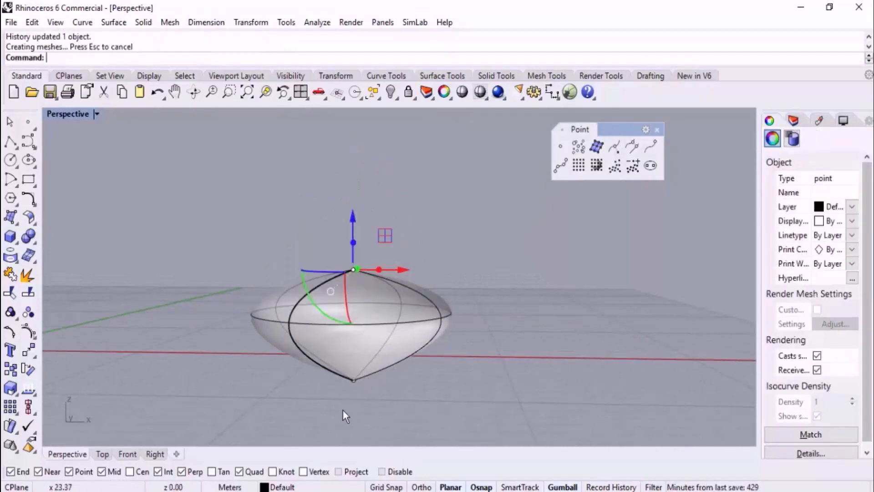
{"action": "left_click", "coordinate": [353, 379]}
{"action": "left_click_drag", "start_coordinate": [355, 343], "coordinate": [354, 122]}
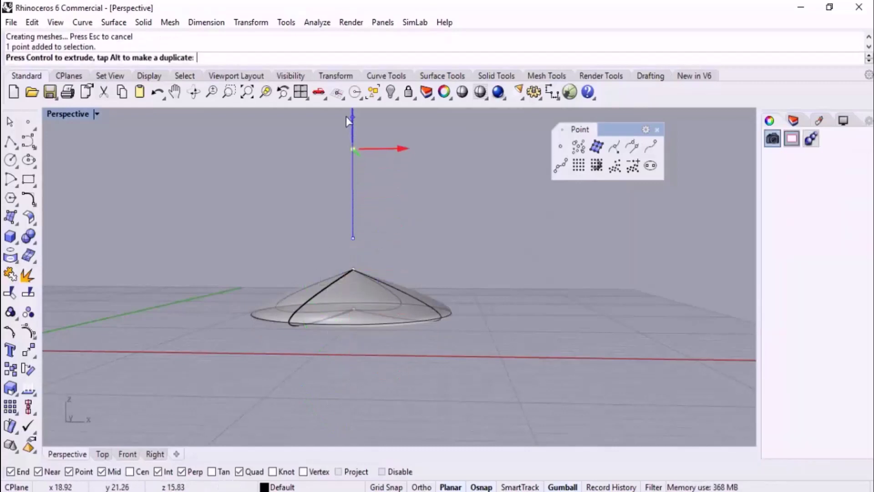
{"action": "mouse_move", "coordinate": [343, 366]}
{"action": "left_mouse_down"}
{"action": "mouse_move", "coordinate": [368, 282]}
{"action": "mouse_move", "coordinate": [352, 191]}
{"action": "left_mouse_up"}
{"action": "left_click", "coordinate": [463, 244]}
Set the Perspective view to the Shaded display mode and view the cone from above.
{"action": "mouse_move", "coordinate": [463, 244]}
{"action": "right_mouse_down"}
{"action": "mouse_move", "coordinate": [375, 205]}
{"action": "mouse_move", "coordinate": [456, 246]}
{"action": "right_mouse_up"}
{"action": "middle_click", "coordinate": [456, 246]}
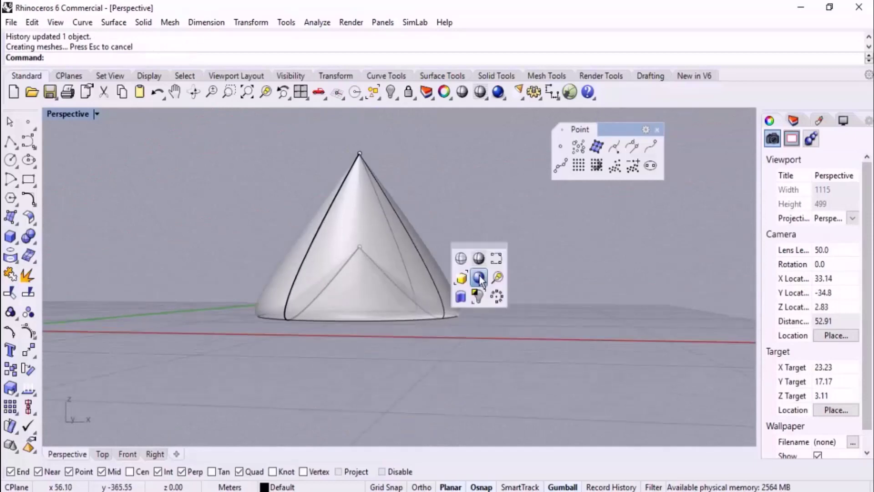
{"action": "left_click", "coordinate": [479, 257]}
{"action": "right_click_drag", "start_coordinate": [415, 362], "coordinate": [402, 400]}
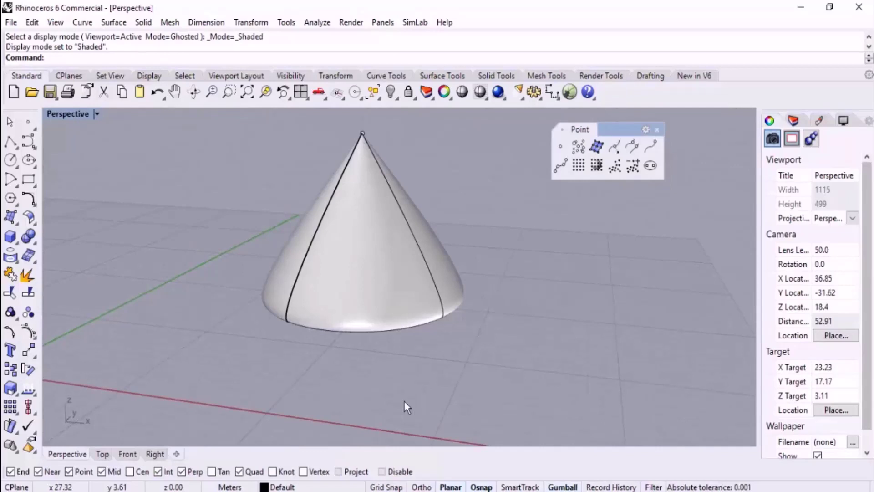
{"action": "scroll", "coordinate": [407, 406], "scroll_direction": "down", "scroll_amount": 3}
{"action": "right_click_drag", "start_coordinate": [407, 407], "coordinate": [496, 286]}
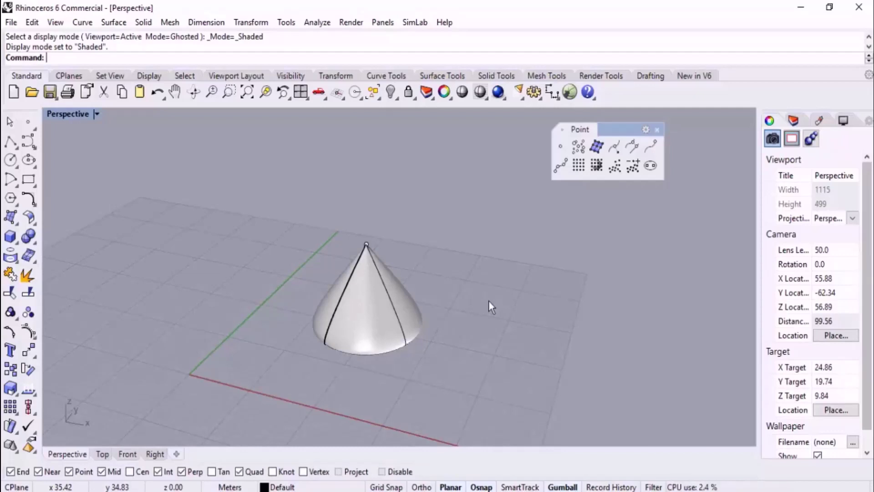
Delete the lofted surface with its circle and both points, and switch to the Top view.
{"action": "left_click_drag", "start_coordinate": [444, 201], "coordinate": [260, 401]}
{"action": "key", "text": "Delete"}
{"action": "key", "text": "ctrl+F1"}
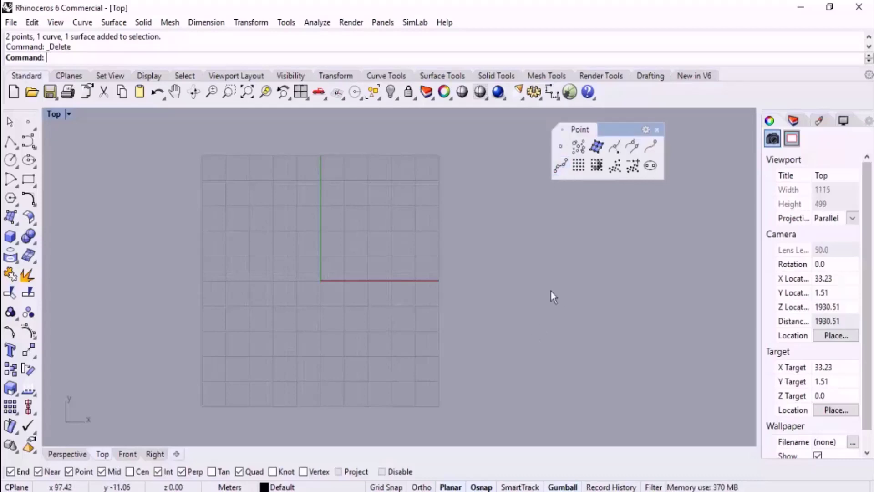
Draw a horizontal single-segment polyline 50 m long in the empty area beside the grid.
{"action": "right_click_drag", "start_coordinate": [551, 291], "coordinate": [316, 328]}
{"action": "right_click_drag", "start_coordinate": [481, 289], "coordinate": [64, 165]}
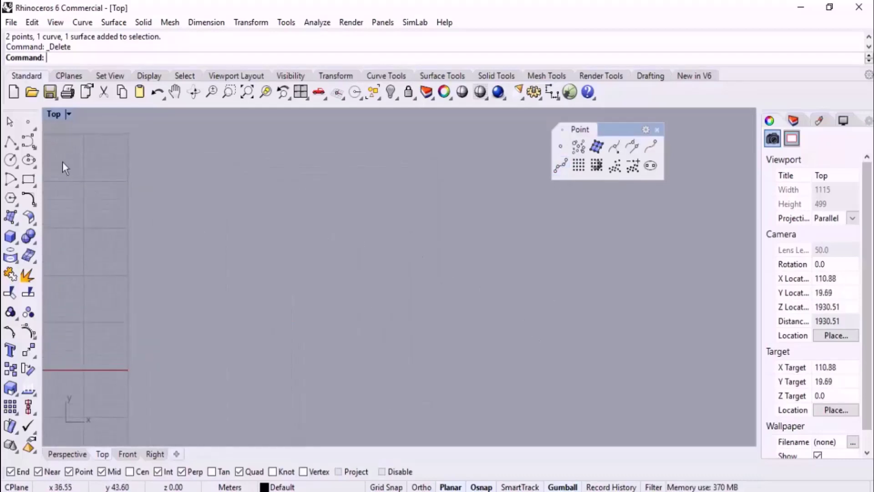
{"action": "left_click", "coordinate": [10, 141]}
{"action": "left_click", "coordinate": [216, 224]}
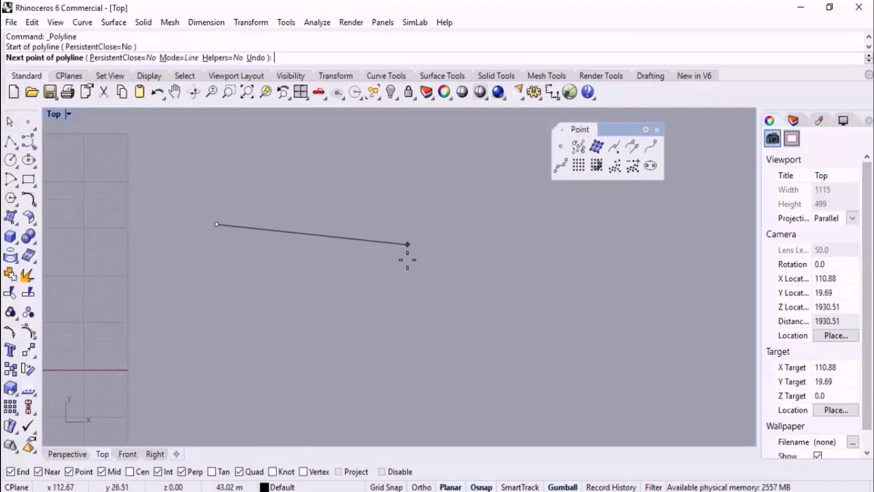
{"action": "key", "text": "F8"}
{"action": "key", "text": "F8"}
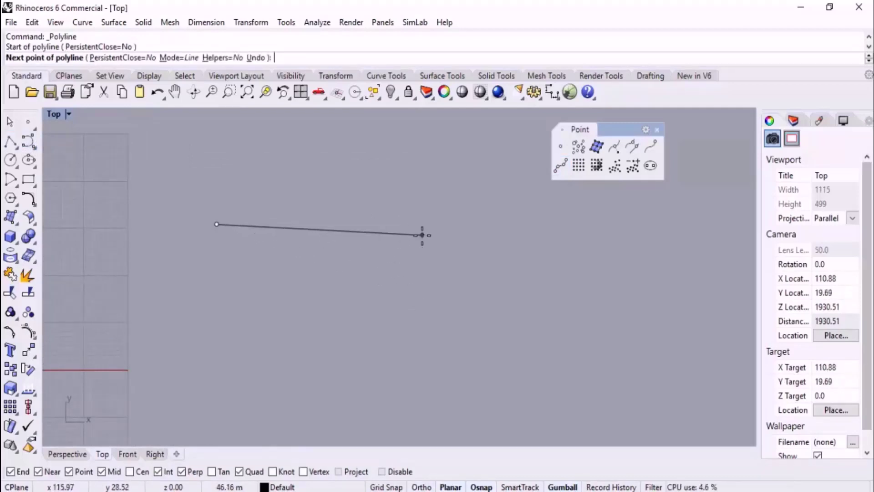
{"action": "type", "text": "50"}
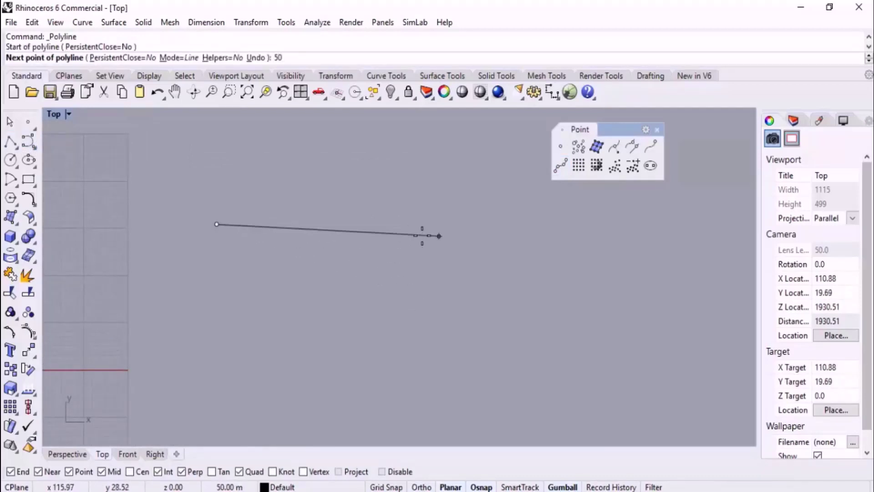
{"action": "key", "text": "Return"}
{"action": "left_click", "coordinate": [429, 222]}
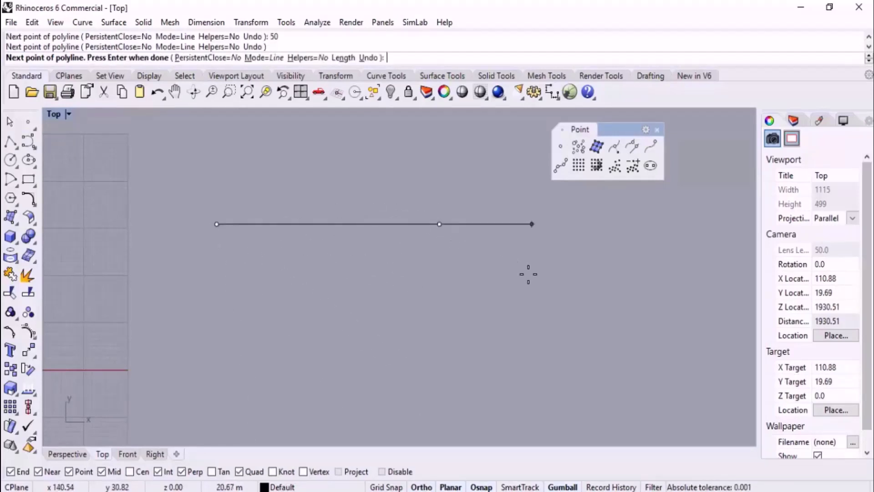
{"action": "key", "text": "Return"}
Divide the line by length into 20 m segments measured from its left end, and undo the division.
{"action": "scroll", "coordinate": [332, 218], "scroll_direction": "up", "scroll_amount": 4}
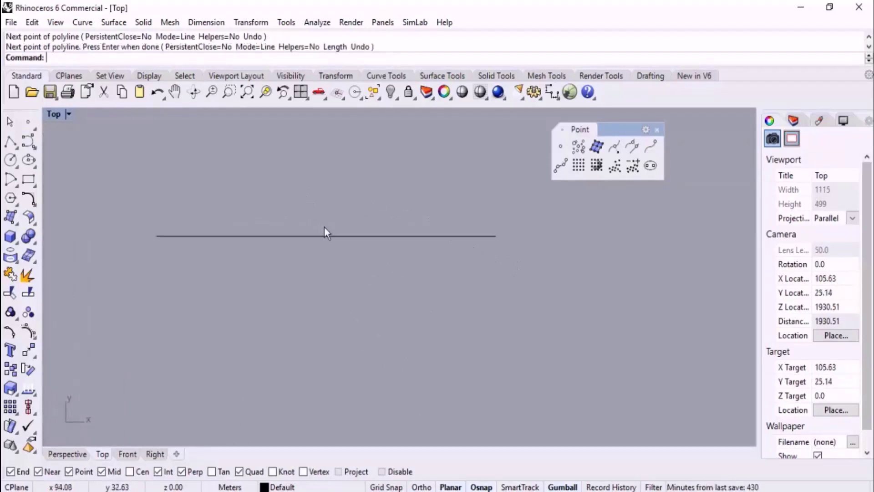
{"action": "left_click", "coordinate": [567, 162]}
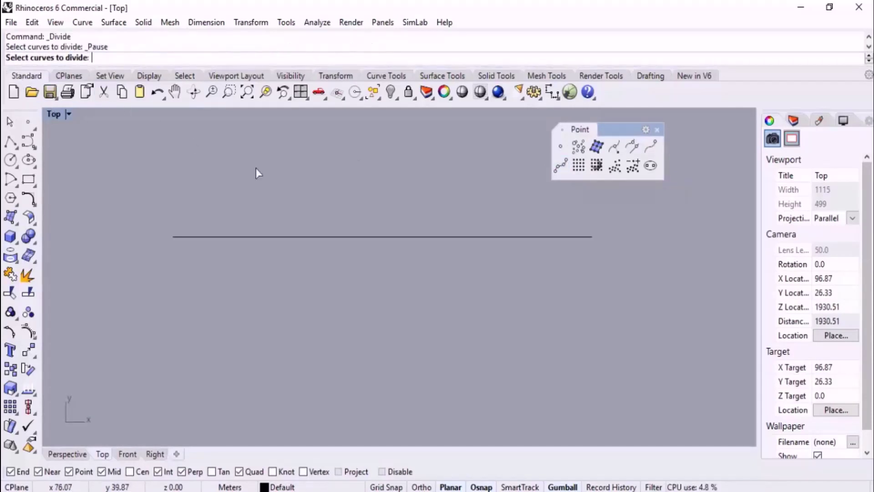
{"action": "left_click_drag", "start_coordinate": [363, 180], "coordinate": [305, 340]}
{"action": "key", "text": "Return"}
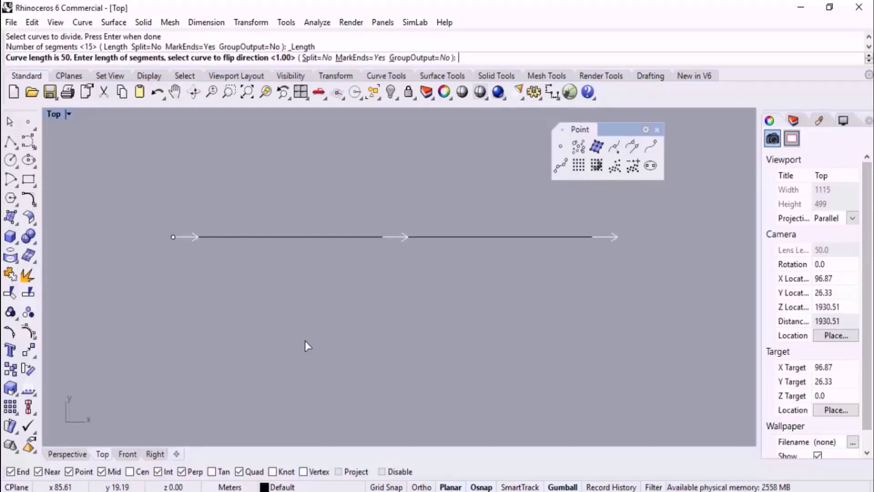
{"action": "type", "text": "20"}
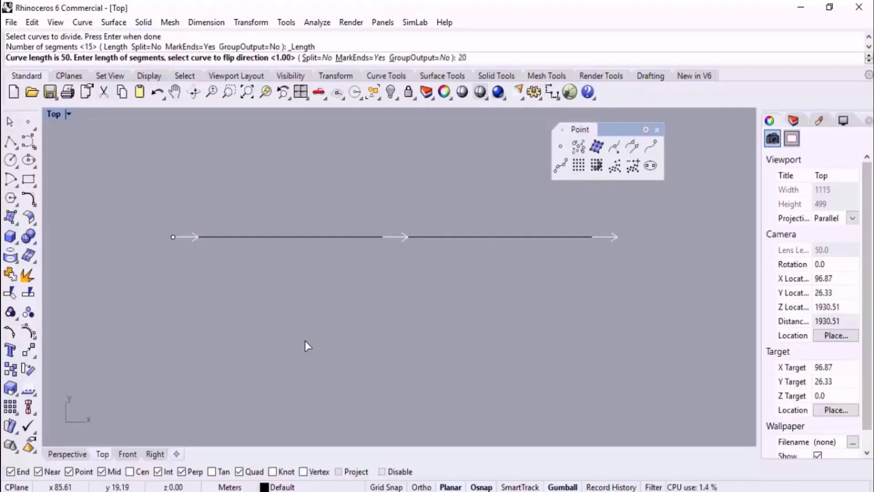
{"action": "key", "text": "Return"}
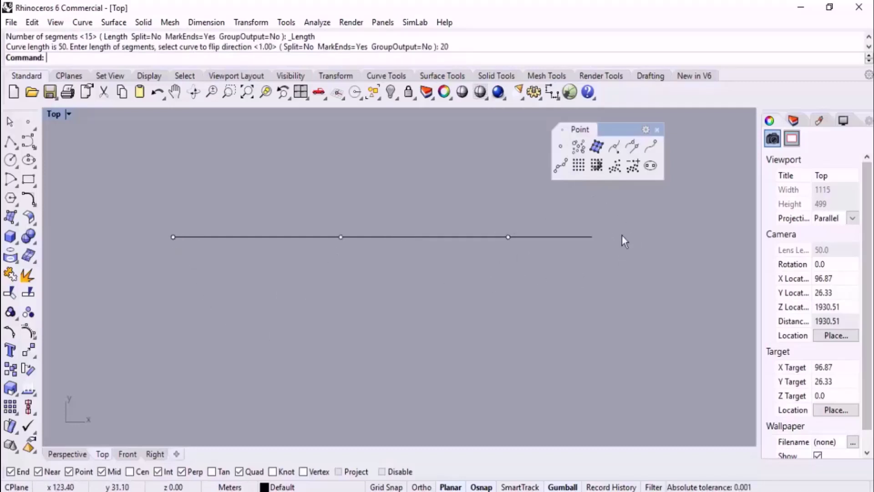
{"action": "key", "text": "ctrl+z"}
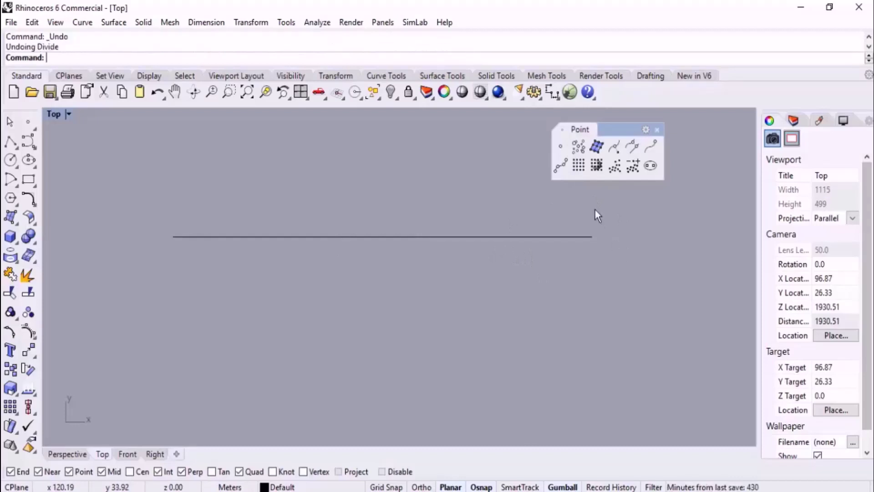
Divide the line by 20 m lengths with the direction flipped to start from its right end, and undo the division.
{"action": "left_click", "coordinate": [562, 168]}
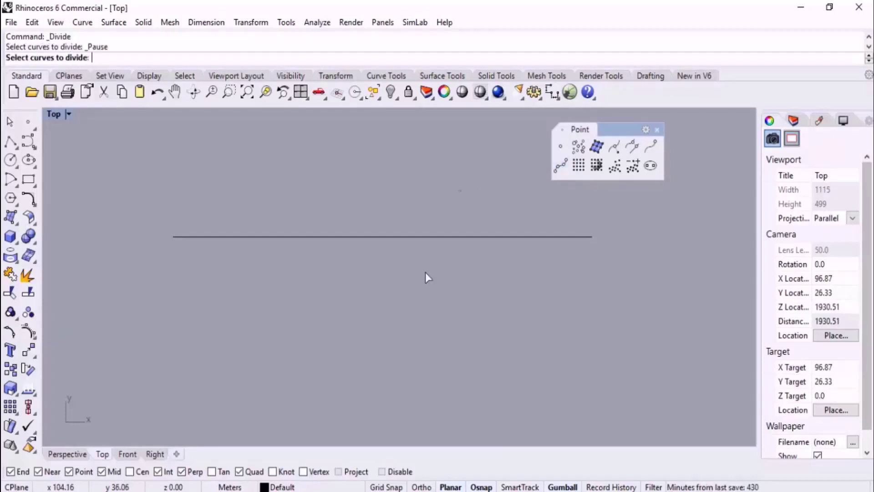
{"action": "left_click", "coordinate": [426, 236]}
{"action": "key", "text": "Return"}
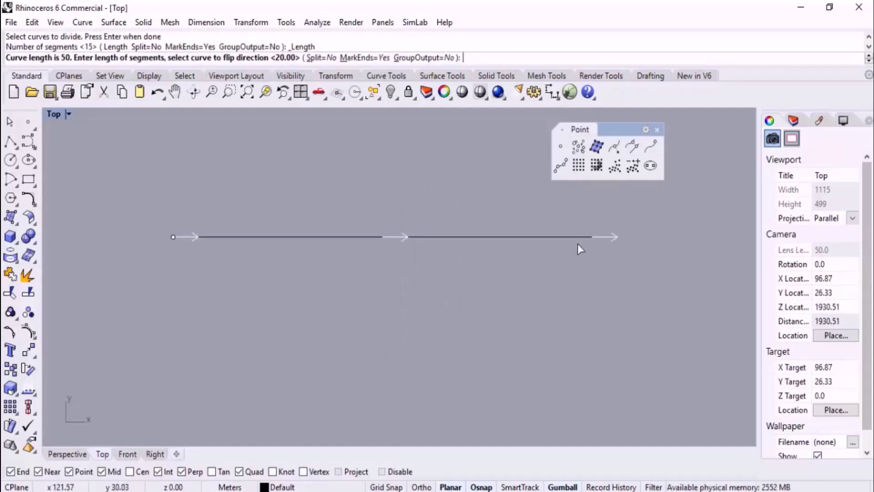
{"action": "left_click", "coordinate": [537, 237]}
{"action": "left_click", "coordinate": [537, 237]}
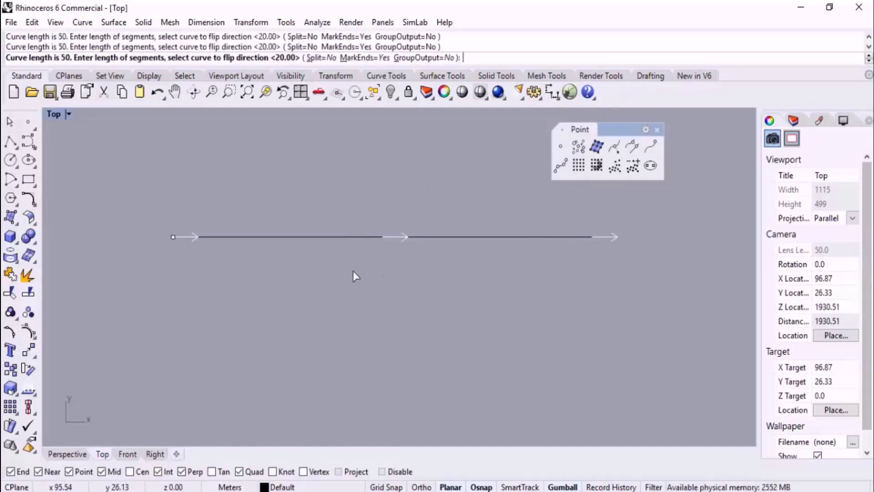
{"action": "left_click", "coordinate": [329, 236]}
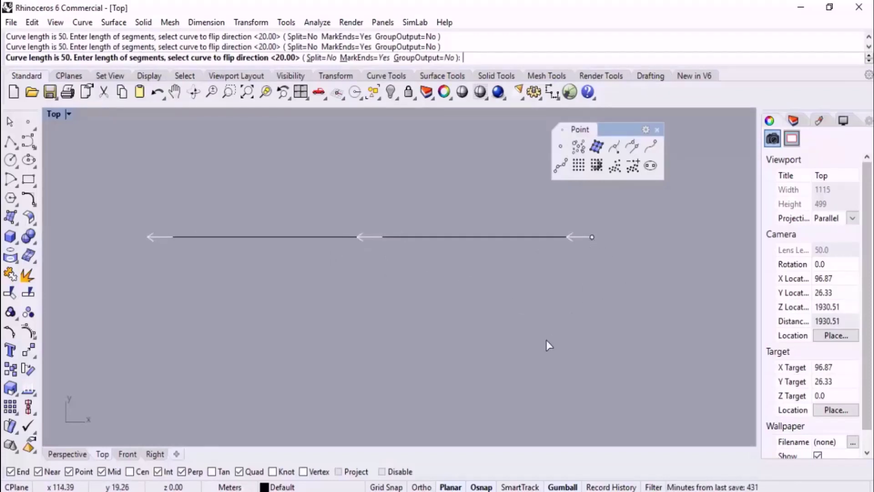
{"action": "type", "text": "20"}
{"action": "key", "text": "Return"}
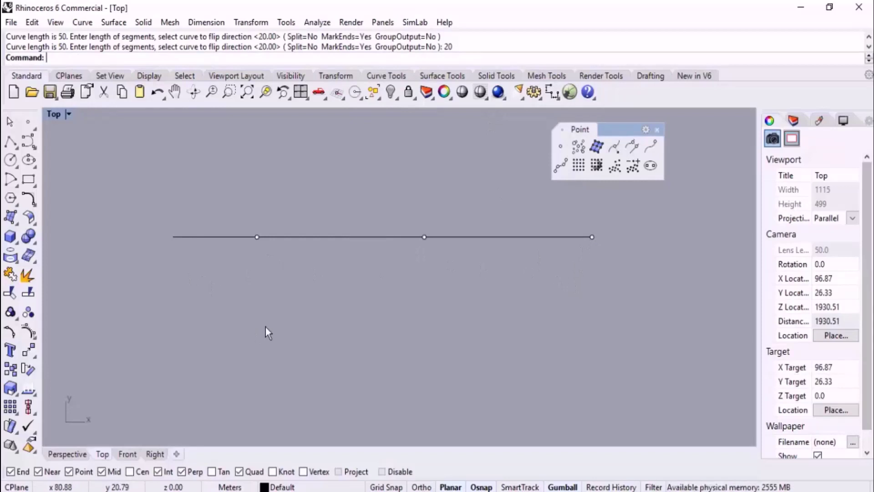
{"action": "key", "text": "ctrl+z"}
{"action": "key", "text": "Return"}
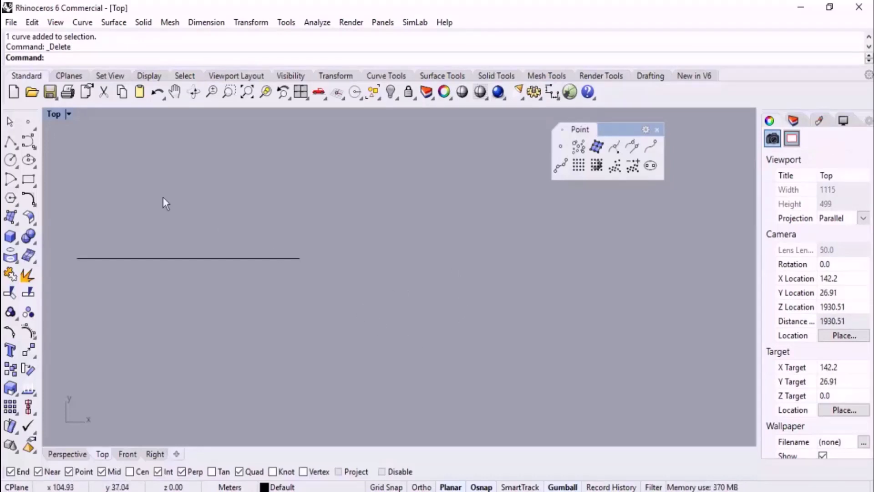
Draw a circle about 77 m in circumference to the right of the line.
{"action": "left_click", "coordinate": [11, 159]}
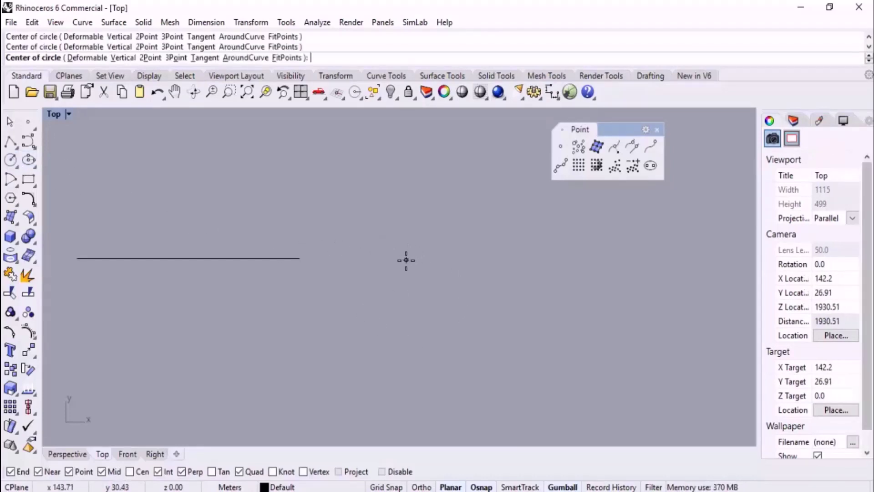
{"action": "left_click", "coordinate": [406, 260]}
{"action": "left_click", "coordinate": [406, 315]}
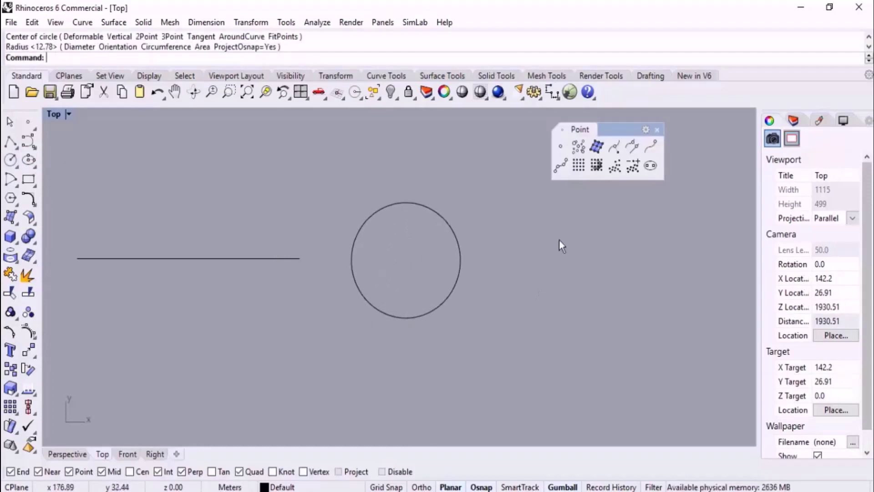
Divide the circle by length into 10 m segments with the seam near its bottom quadrant, and undo the division.
{"action": "left_click", "coordinate": [559, 167]}
{"action": "left_click", "coordinate": [459, 243]}
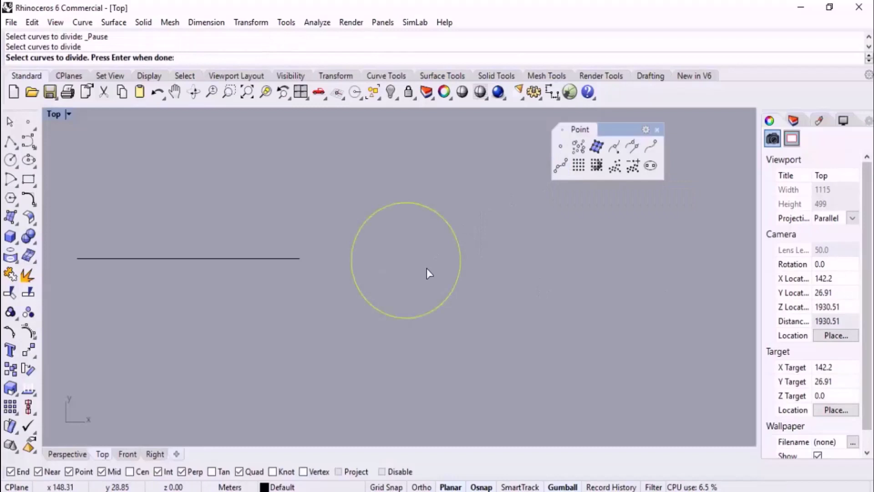
{"action": "key", "text": "Return"}
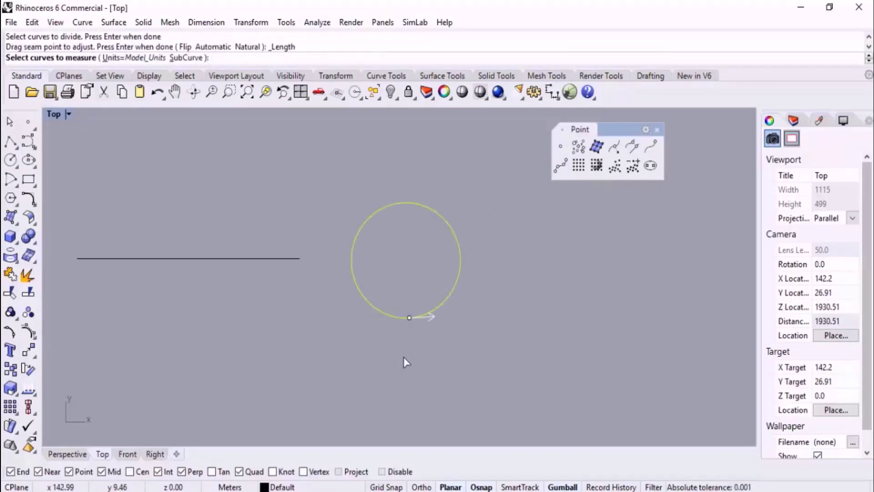
{"action": "left_click", "coordinate": [410, 319]}
{"action": "left_click", "coordinate": [460, 389]}
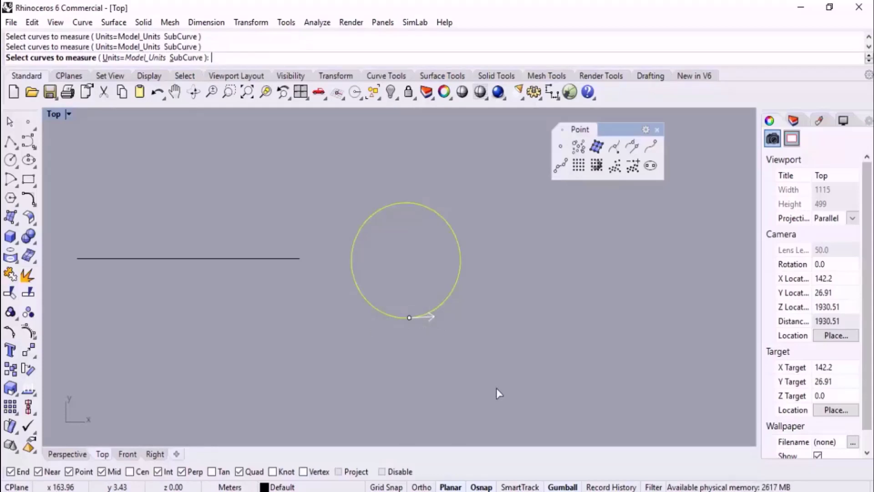
{"action": "key", "text": "Return"}
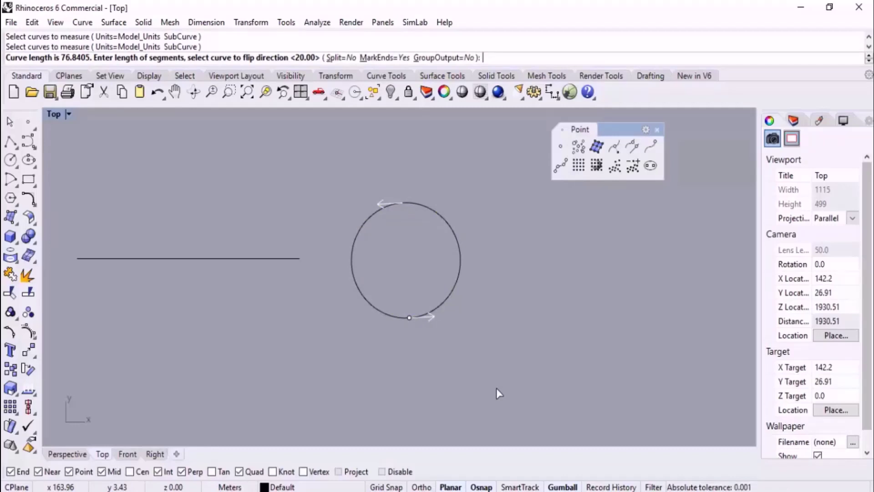
{"action": "type", "text": "10"}
{"action": "key", "text": "Return"}
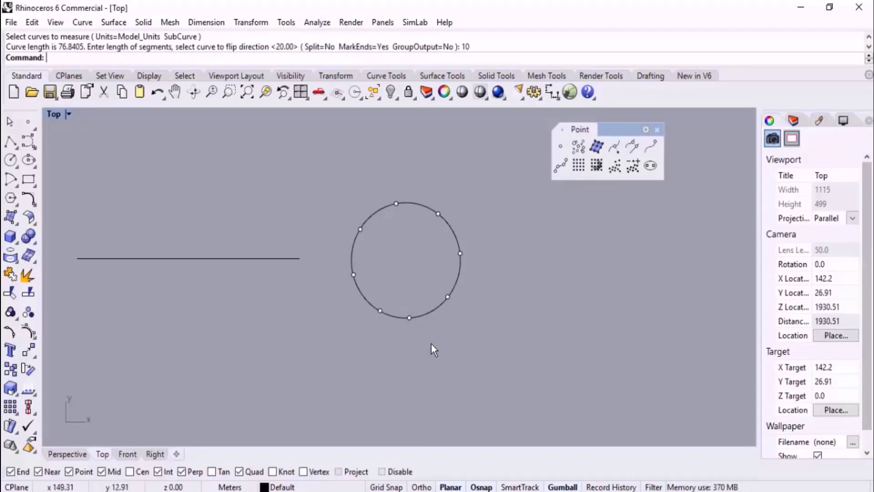
{"action": "key", "text": "ctrl+z"}
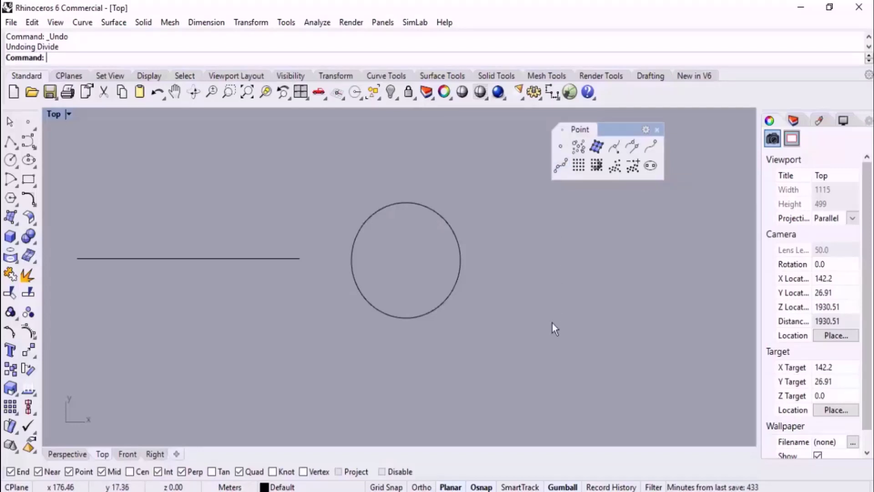
Use CrvSeam to move the circle's seam point to its right quadrant, flipping the direction and restoring it to counter-clockwise.
{"action": "type", "text": "C"}
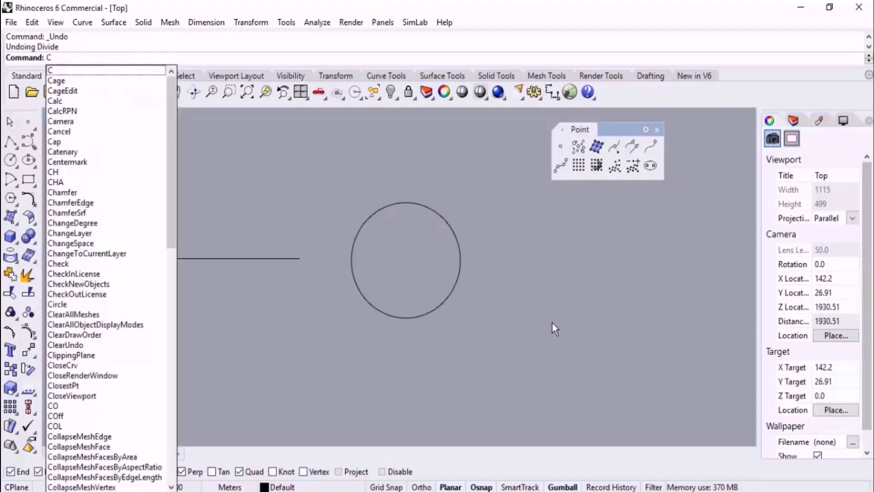
{"action": "type", "text": "rvSeam"}
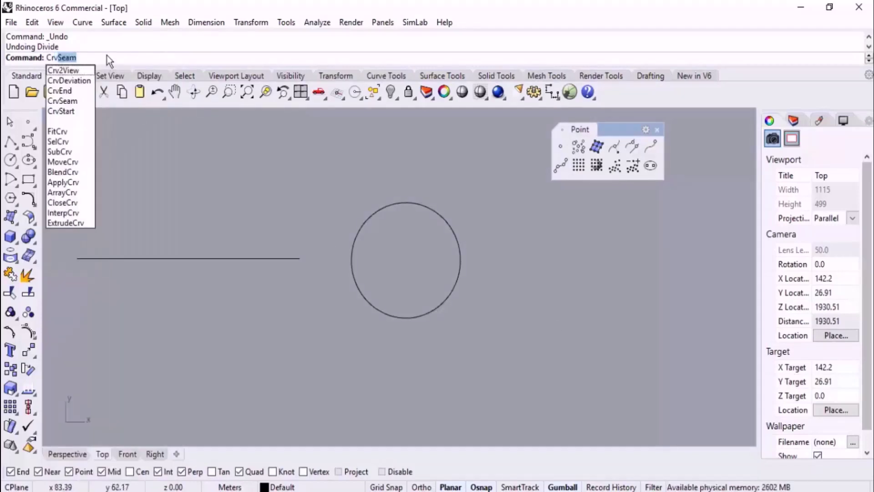
{"action": "left_click", "coordinate": [80, 103]}
{"action": "left_click", "coordinate": [434, 211]}
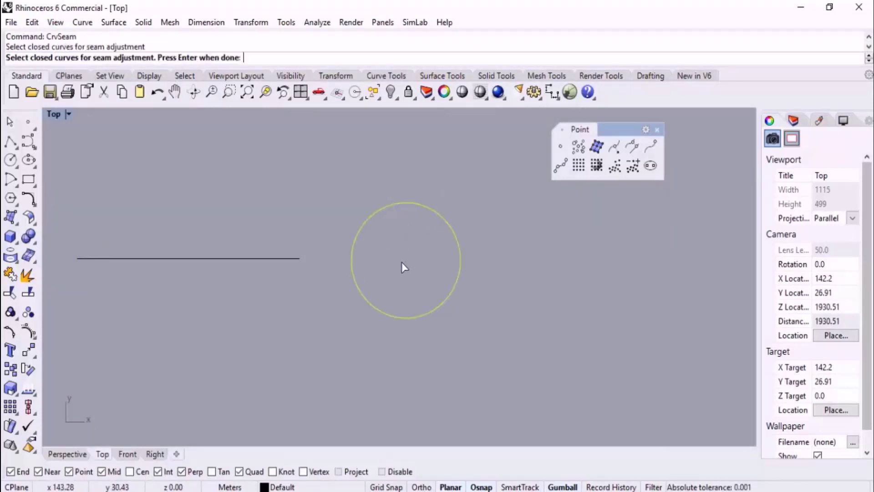
{"action": "key", "text": "Return"}
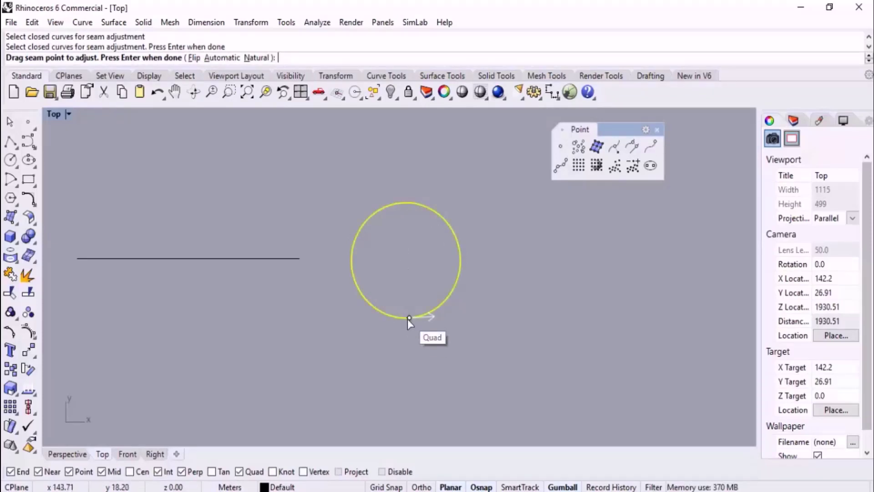
{"action": "left_click_drag", "start_coordinate": [409, 319], "coordinate": [461, 261]}
{"action": "left_click", "coordinate": [461, 234]}
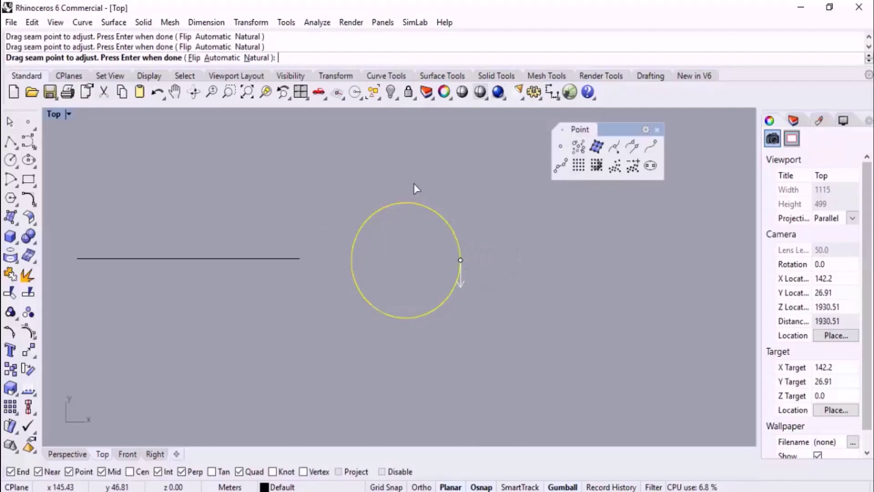
{"action": "left_click", "coordinate": [463, 286]}
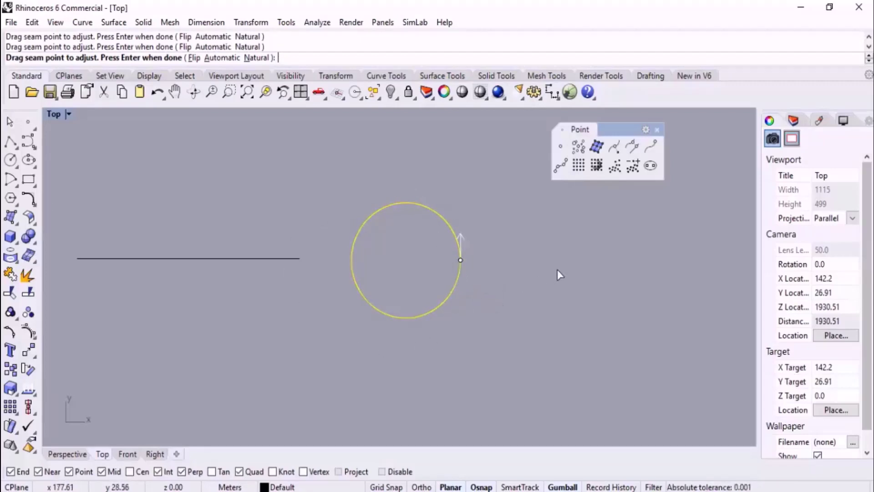
{"action": "key", "text": "Return"}
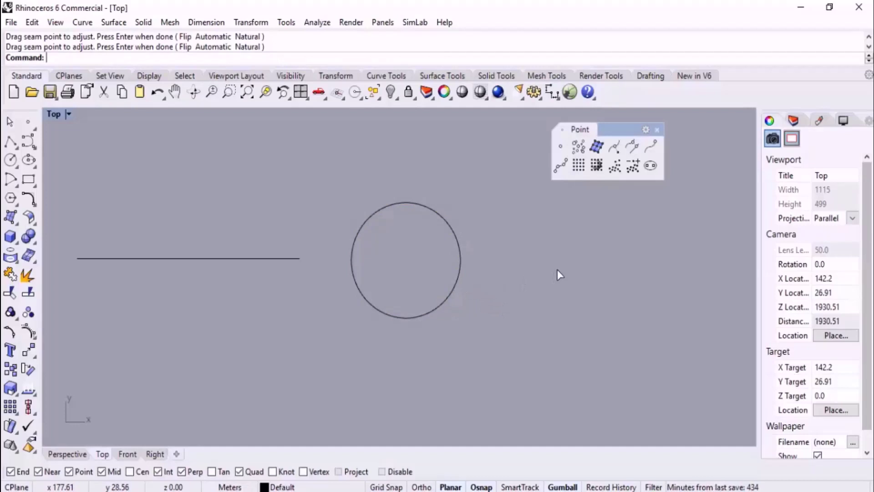
Delete the circle beside the line.
{"action": "left_click", "coordinate": [445, 299]}
{"action": "key", "text": "Delete"}
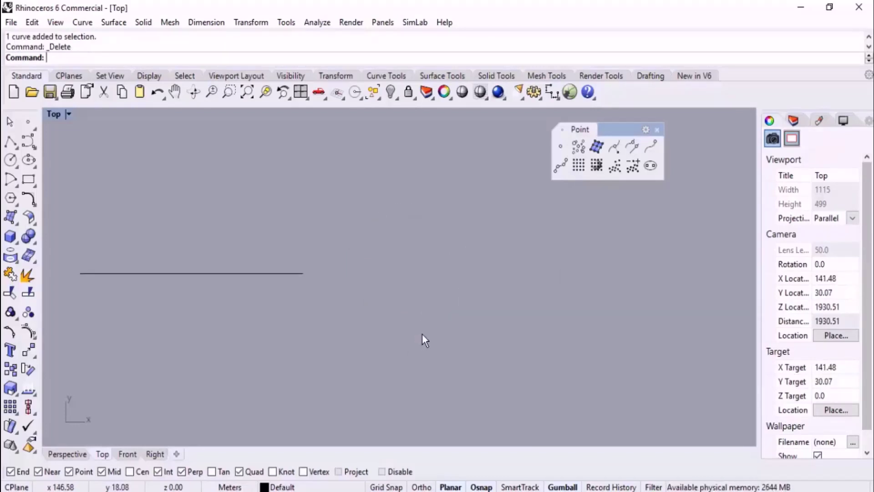
Draw a circle about 84 m in circumference to the right of the line.
{"action": "right_click_drag", "start_coordinate": [108, 189], "coordinate": [81, 189]}
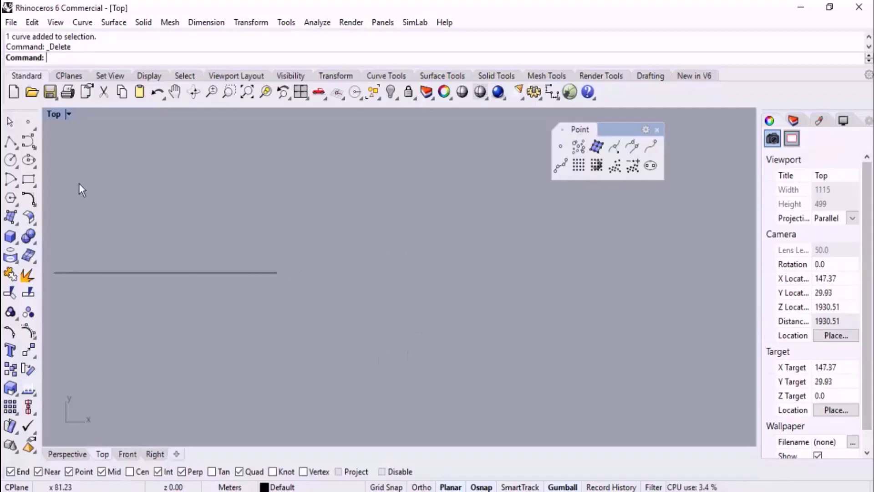
{"action": "left_click", "coordinate": [11, 160]}
{"action": "mouse_move", "coordinate": [392, 270]}
{"action": "right_mouse_down"}
{"action": "mouse_move", "coordinate": [464, 279]}
{"action": "mouse_move", "coordinate": [397, 272]}
{"action": "right_mouse_up"}
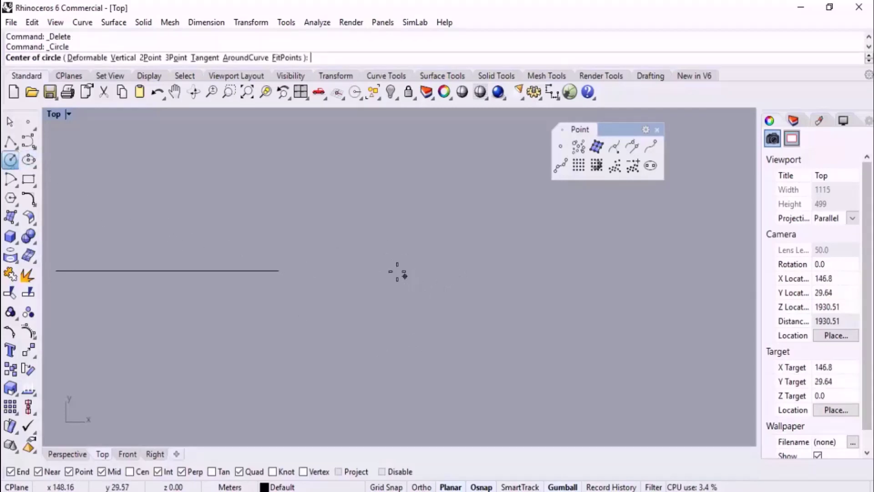
{"action": "left_click", "coordinate": [391, 267]}
{"action": "left_click", "coordinate": [441, 234]}
Divide the circle by length into 10 m segments with the direction flipped to clockwise, and undo the division.
{"action": "left_click", "coordinate": [559, 165]}
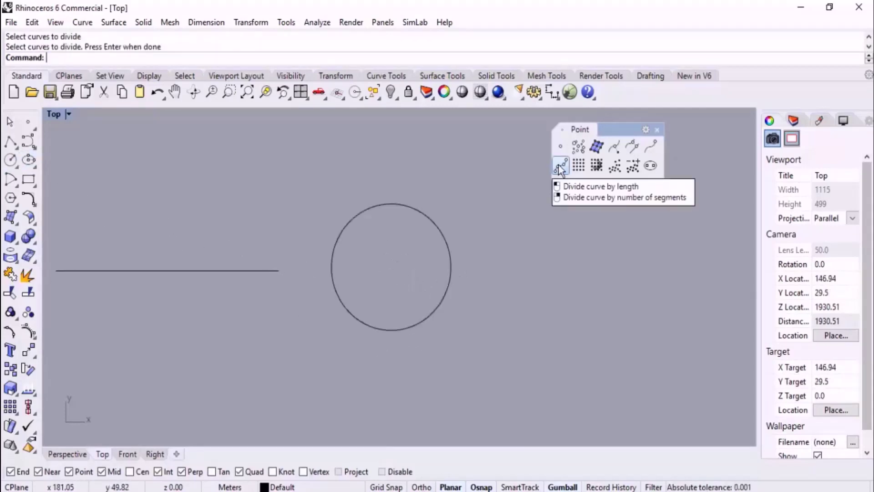
{"action": "left_click", "coordinate": [559, 164]}
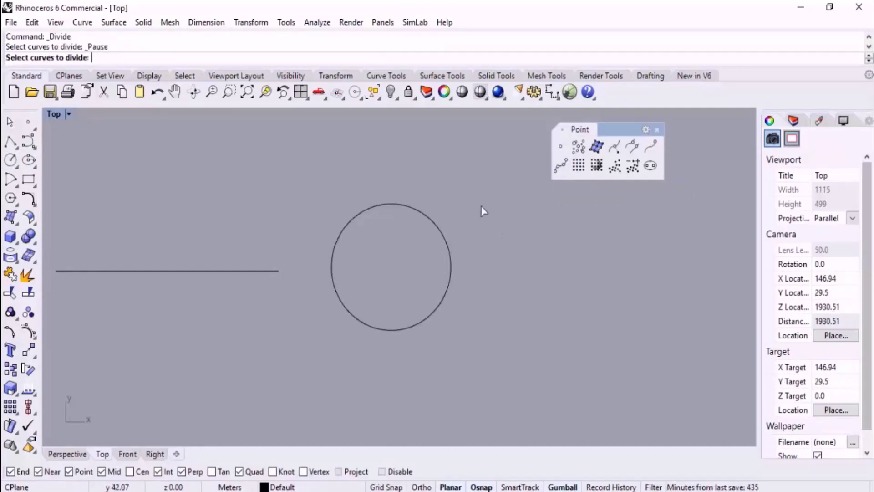
{"action": "left_click_drag", "start_coordinate": [453, 193], "coordinate": [411, 259]}
{"action": "key", "text": "Return"}
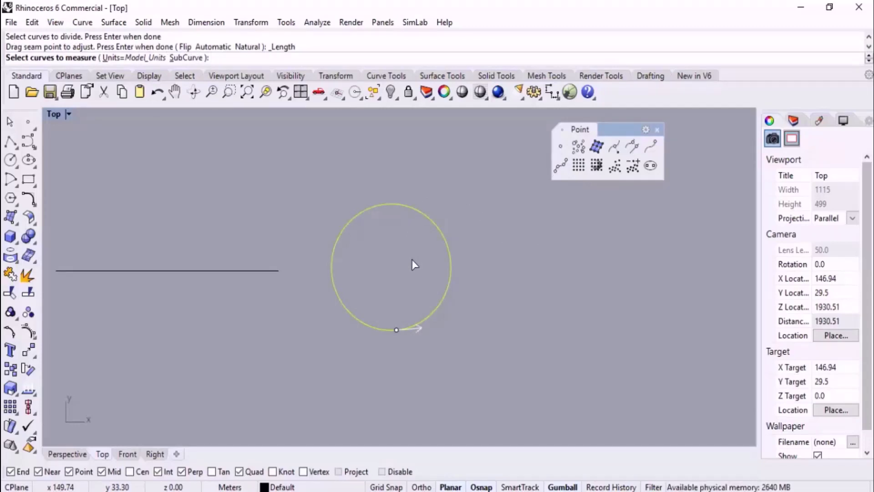
{"action": "key", "text": "Return"}
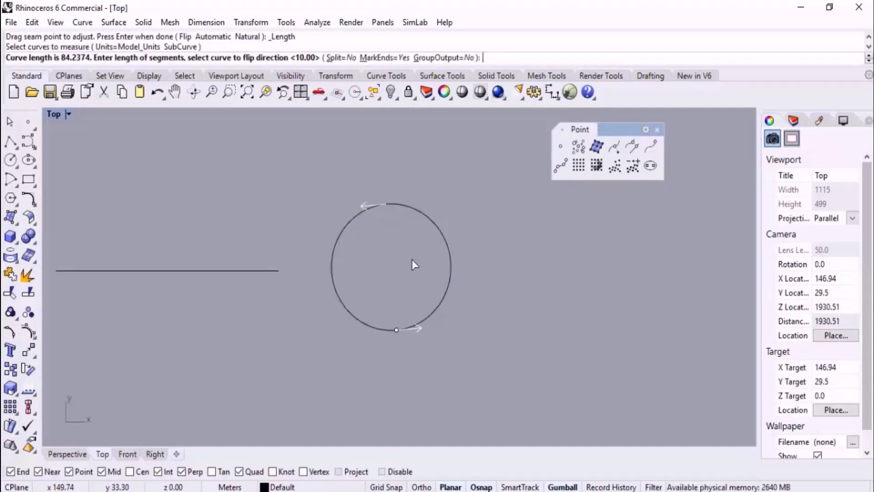
{"action": "left_click", "coordinate": [397, 330]}
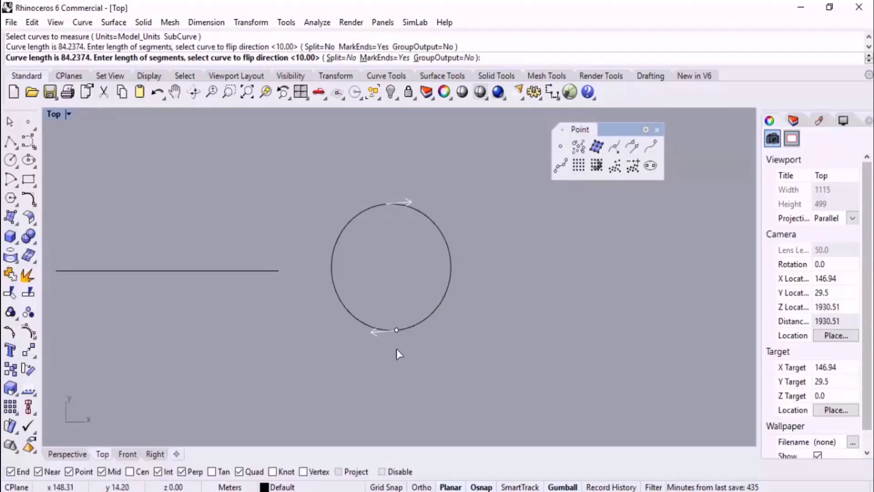
{"action": "left_click", "coordinate": [389, 330]}
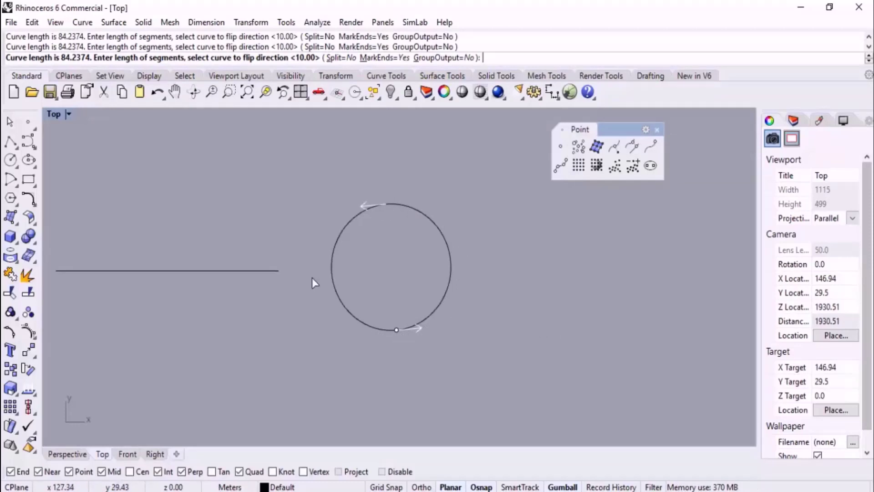
{"action": "left_click", "coordinate": [418, 325]}
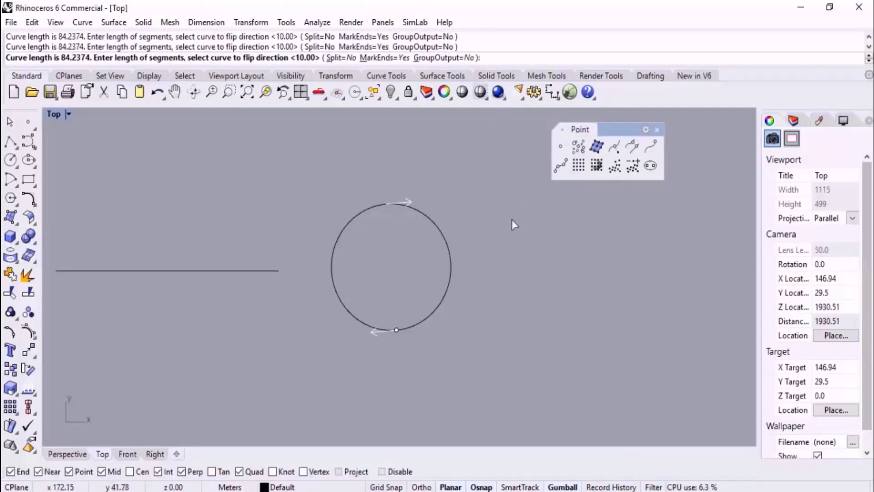
{"action": "type", "text": "10"}
{"action": "key", "text": "Return"}
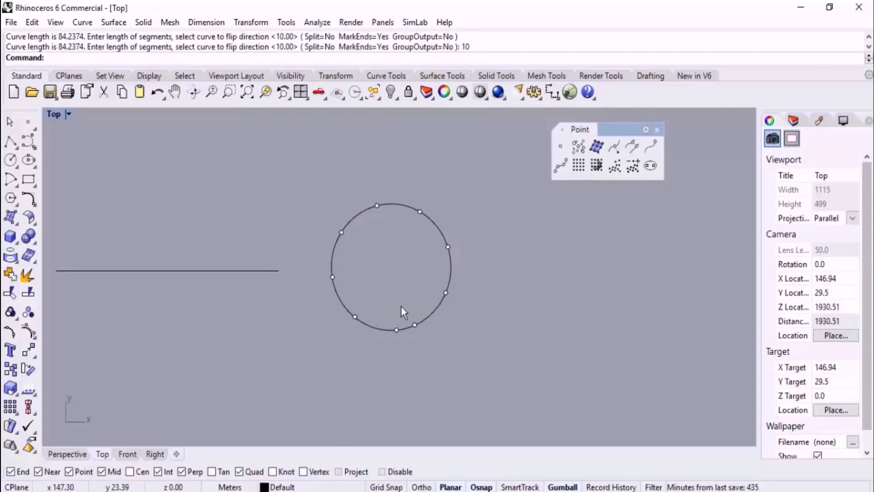
{"action": "key", "text": "ctrl+z"}
Divide the circle by length into 10 m segments in the counter-clockwise direction, and undo the division.
{"action": "left_click", "coordinate": [415, 321]}
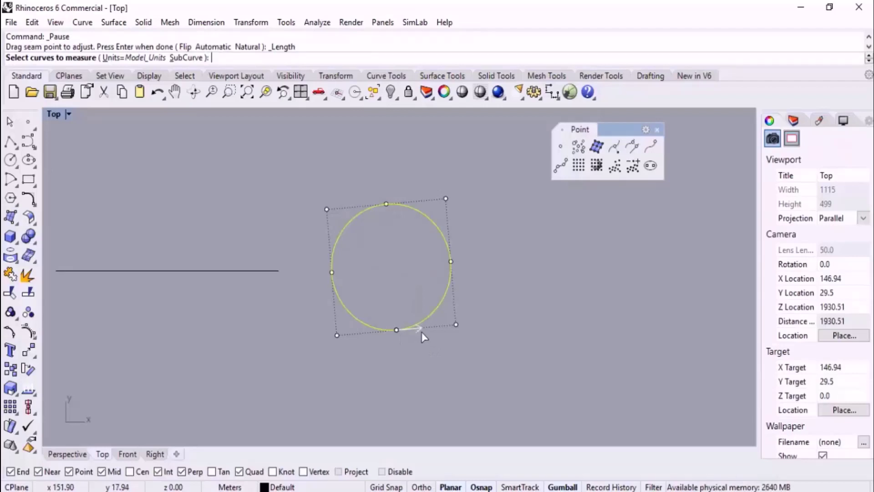
{"action": "key", "text": "Return"}
{"action": "type", "text": "10"}
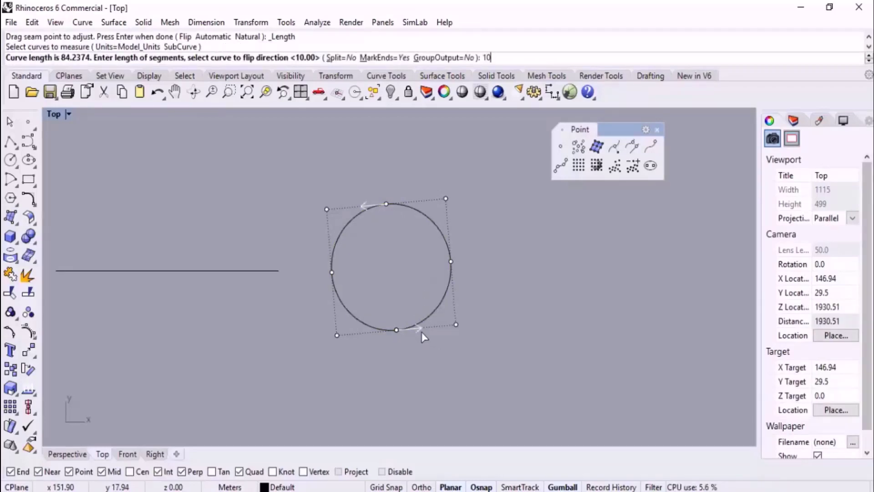
{"action": "key", "text": "Return"}
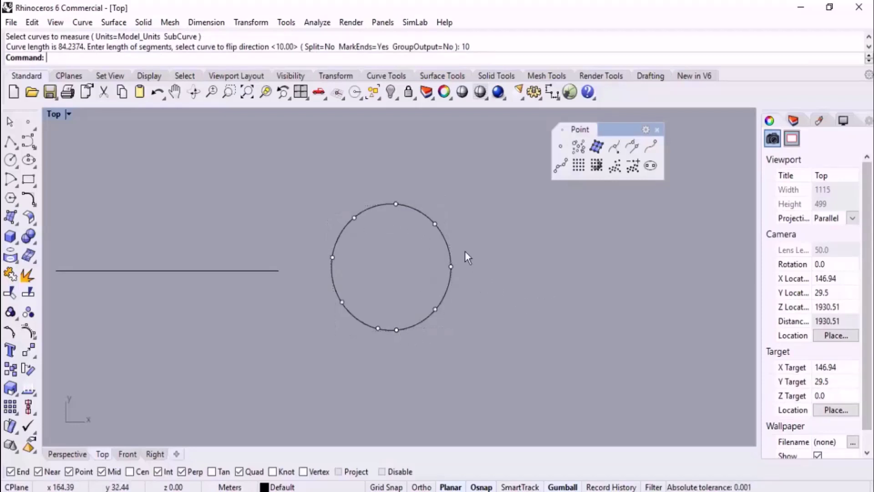
{"action": "key", "text": "ctrl+z"}
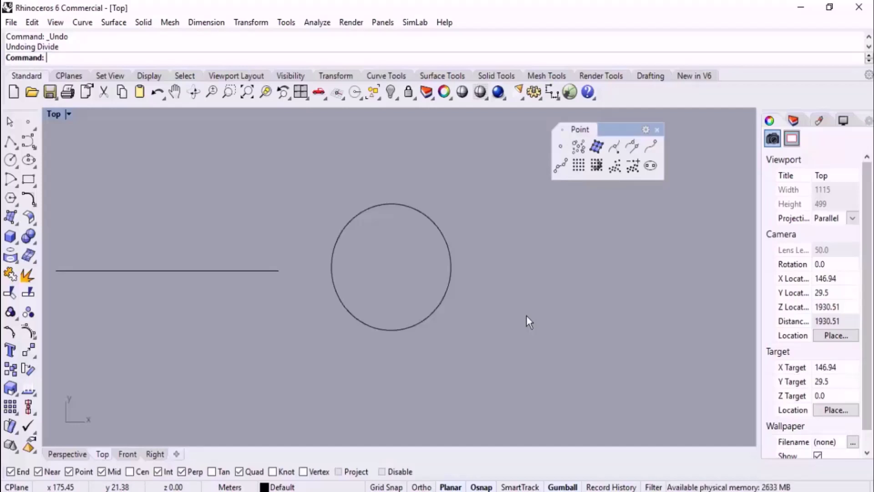
Use CrvSeam to move the circle's seam point to its right quadrant, flipping the direction and restoring it to counter-clockwise.
{"action": "type", "text": "CrvSeam"}
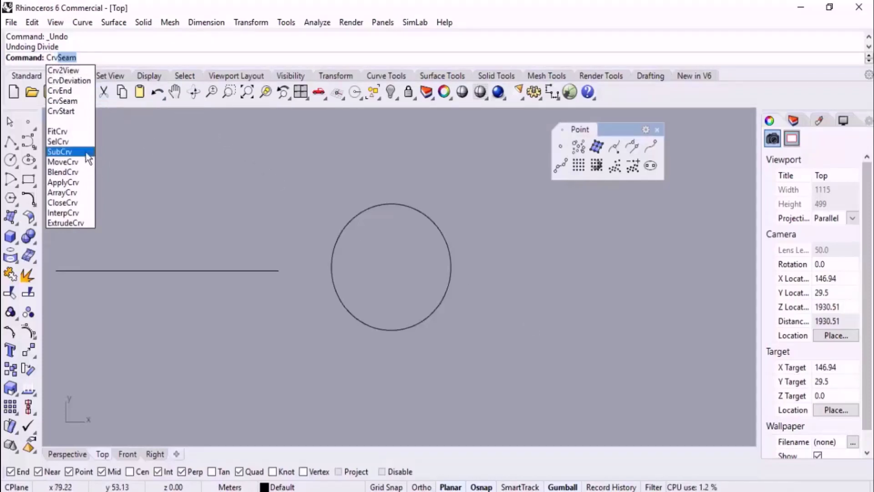
{"action": "left_click", "coordinate": [80, 101]}
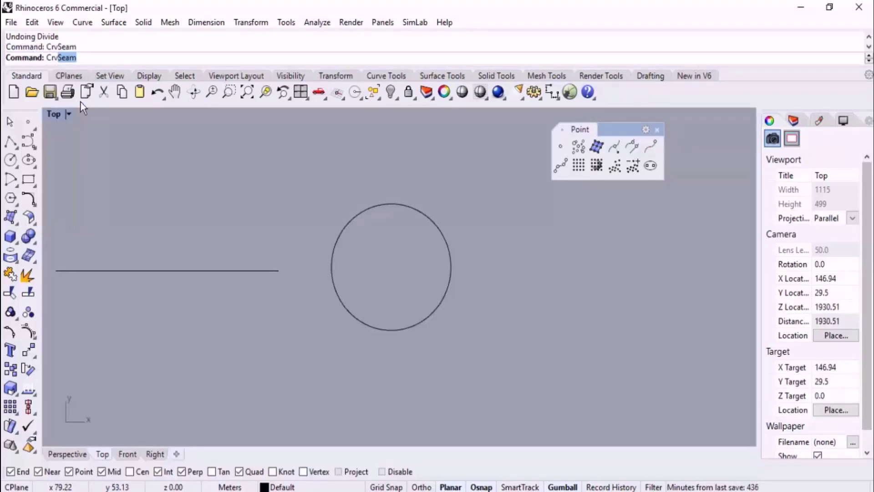
{"action": "left_click", "coordinate": [419, 209]}
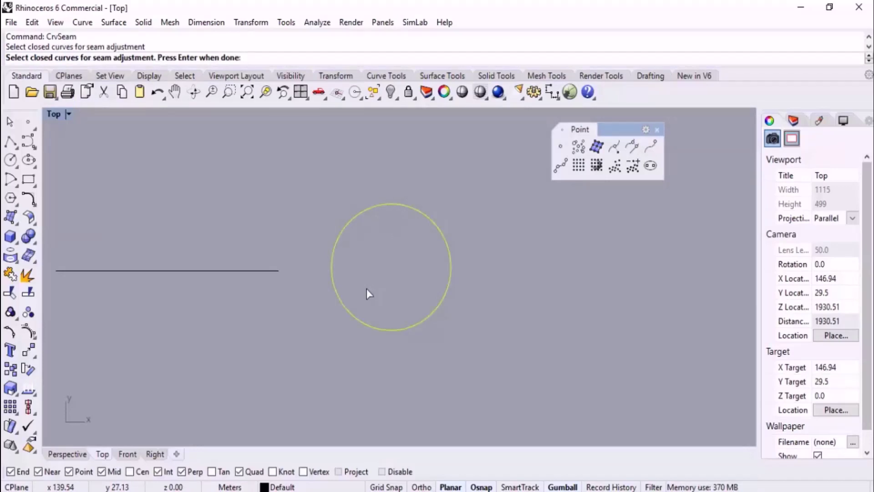
{"action": "key", "text": "Return"}
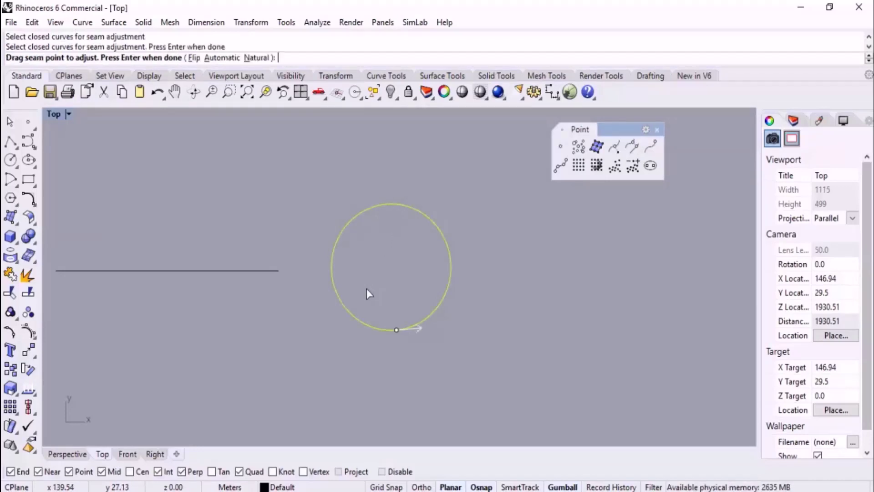
{"action": "left_click", "coordinate": [397, 330]}
{"action": "left_click_drag", "start_coordinate": [397, 330], "coordinate": [450, 268]}
{"action": "left_click", "coordinate": [452, 245]}
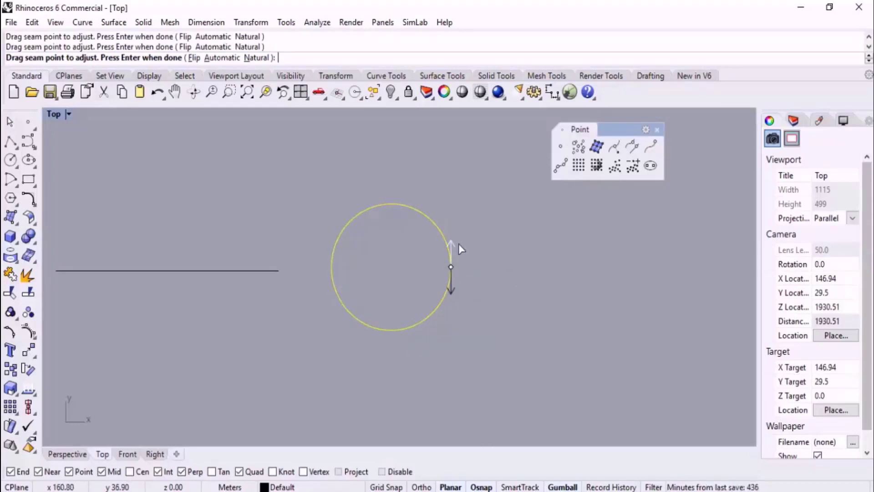
{"action": "left_click", "coordinate": [456, 294]}
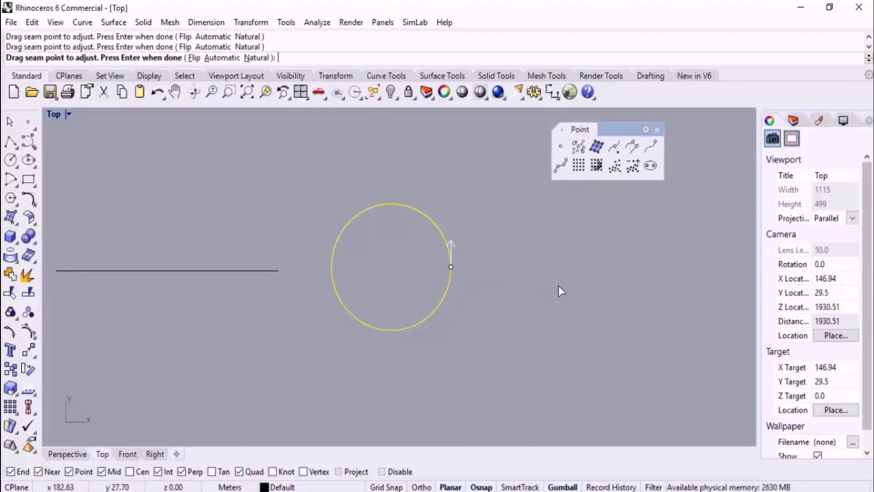
{"action": "key", "text": "Return"}
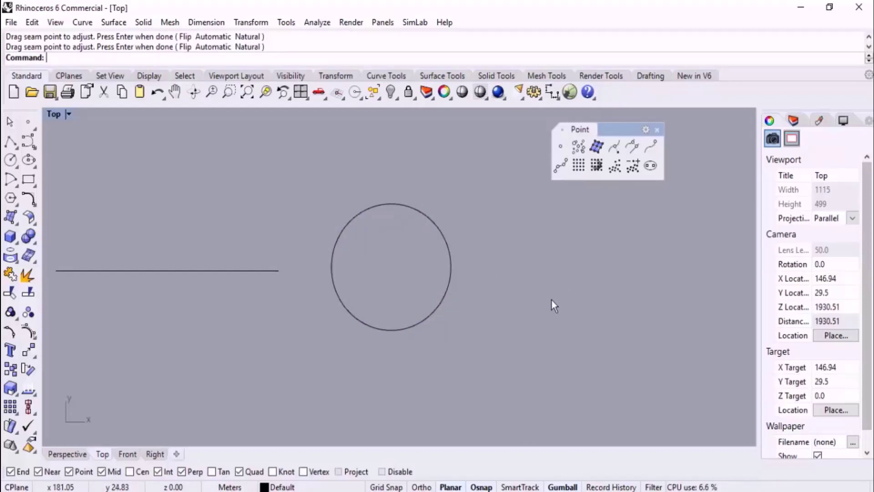
Run CrvSeam on the circle again and place its seam point on the right quadrant with the direction counter-clockwise.
{"action": "type", "text": "CrvSeam"}
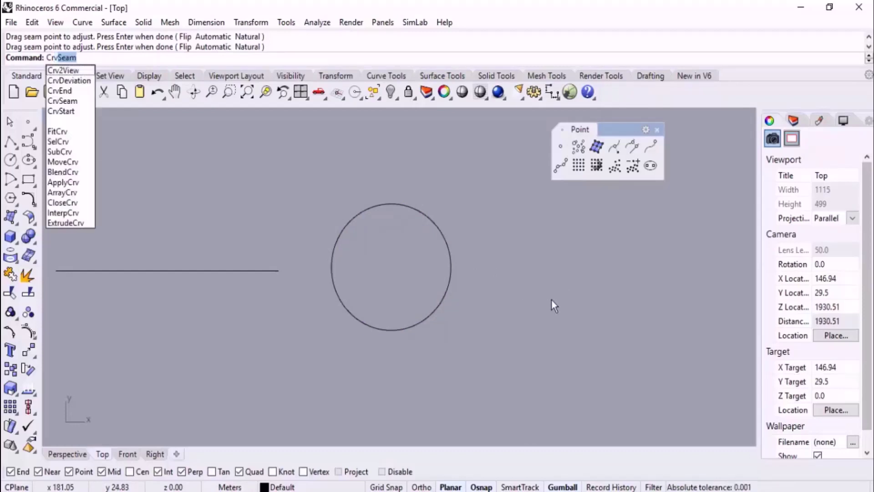
{"action": "key", "text": "Return"}
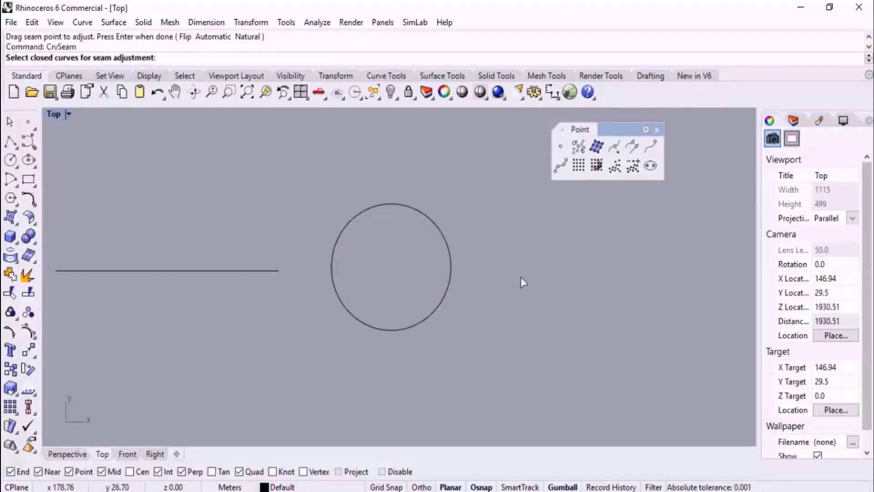
{"action": "left_click", "coordinate": [450, 255]}
{"action": "key", "text": "Return"}
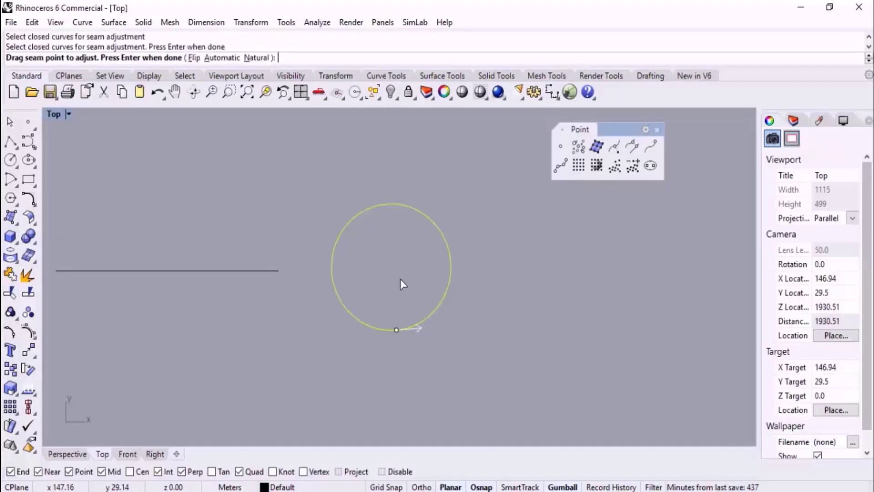
{"action": "left_click_drag", "start_coordinate": [397, 330], "coordinate": [453, 272]}
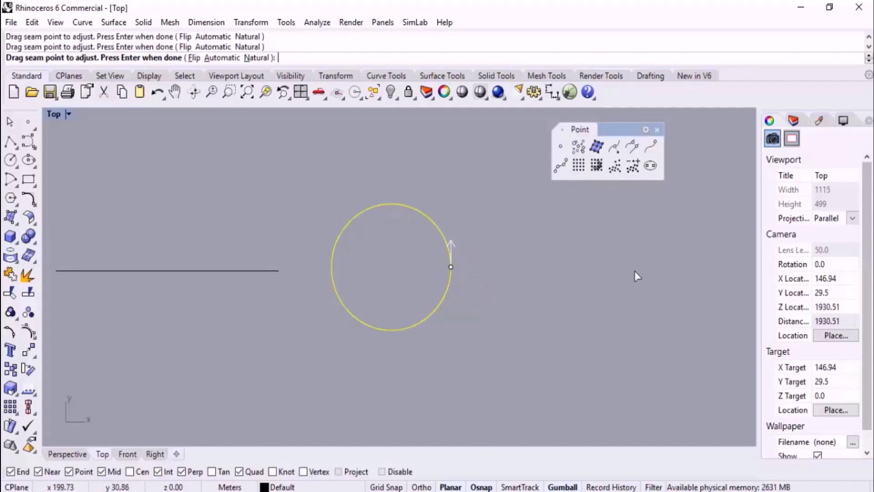
{"action": "key", "text": "Return"}
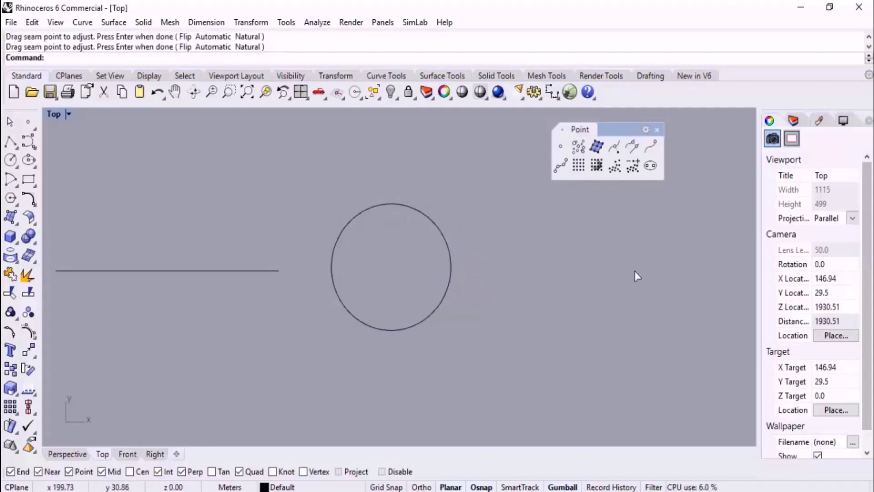
Divide the circle by length into 10 m segments counter-clockwise from its right quadrant, and undo the division.
{"action": "left_click", "coordinate": [562, 165]}
{"action": "left_click_drag", "start_coordinate": [466, 209], "coordinate": [398, 258]}
{"action": "key", "text": "Return"}
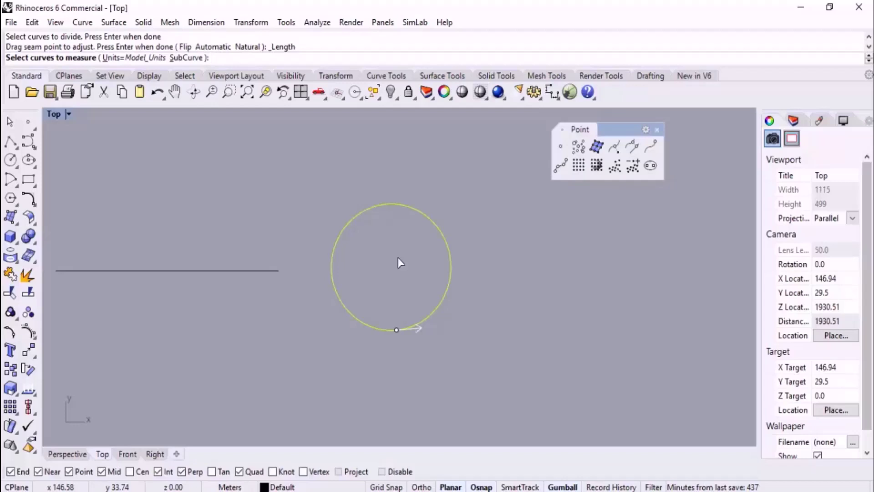
{"action": "key", "text": "Return"}
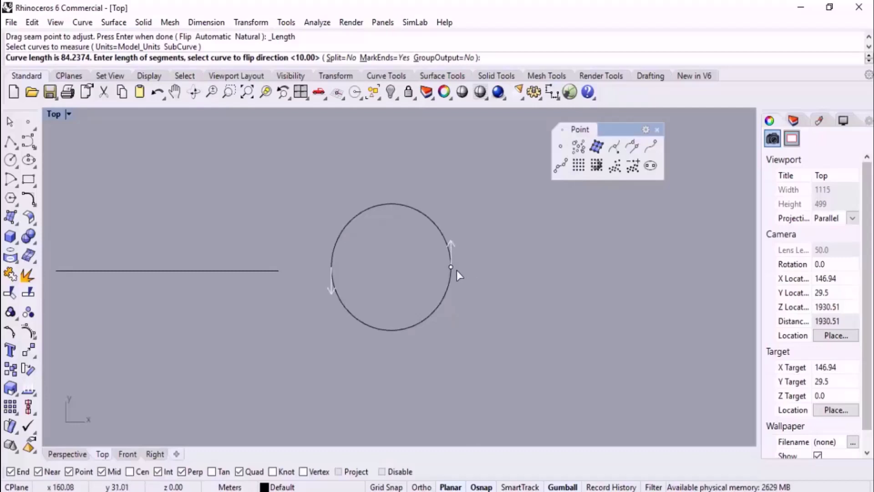
{"action": "left_click", "coordinate": [451, 250]}
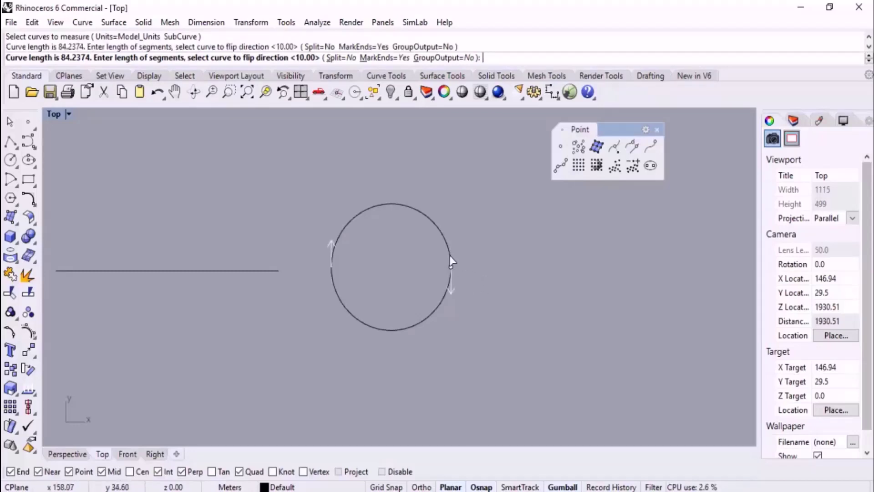
{"action": "left_click", "coordinate": [450, 288]}
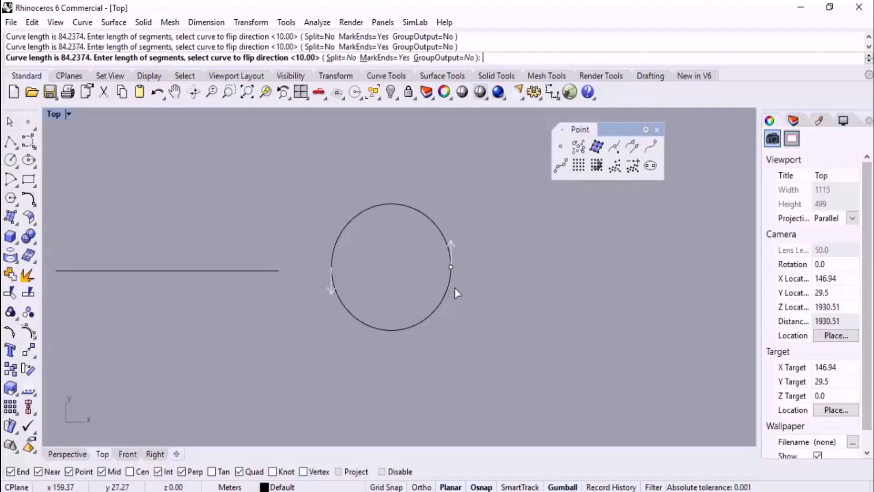
{"action": "type", "text": "10"}
{"action": "key", "text": "Return"}
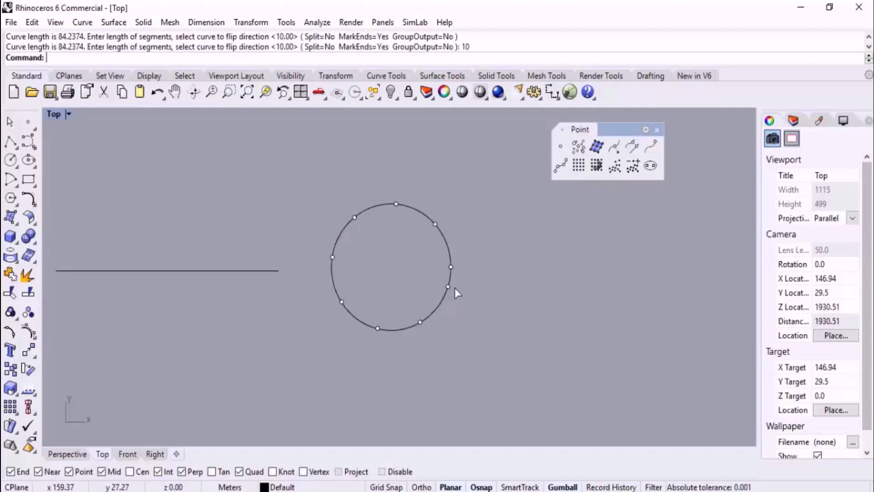
{"action": "scroll", "coordinate": [457, 291], "scroll_direction": "down", "scroll_amount": 1}
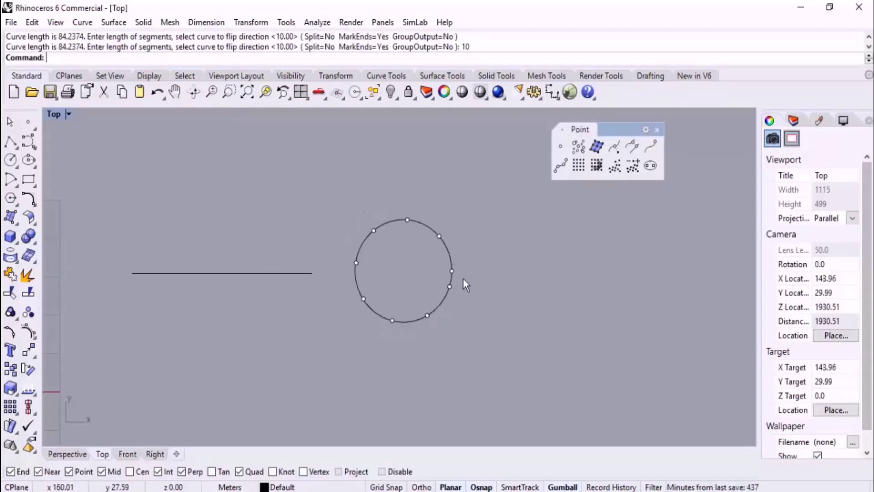
{"action": "scroll", "coordinate": [461, 291], "scroll_direction": "down", "scroll_amount": 1}
{"action": "scroll", "coordinate": [433, 283], "scroll_direction": "up", "scroll_amount": 1}
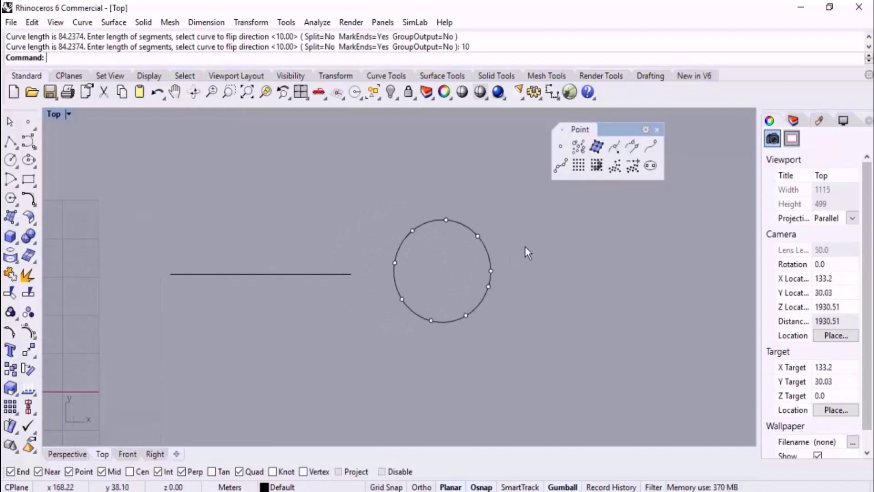
{"action": "key", "text": "ctrl+z"}
Divide the straight line by length into 15 m segments, starting from its left end.
{"action": "right_click_drag", "start_coordinate": [512, 266], "coordinate": [466, 293]}
{"action": "scroll", "coordinate": [383, 240], "scroll_direction": "up", "scroll_amount": 2}
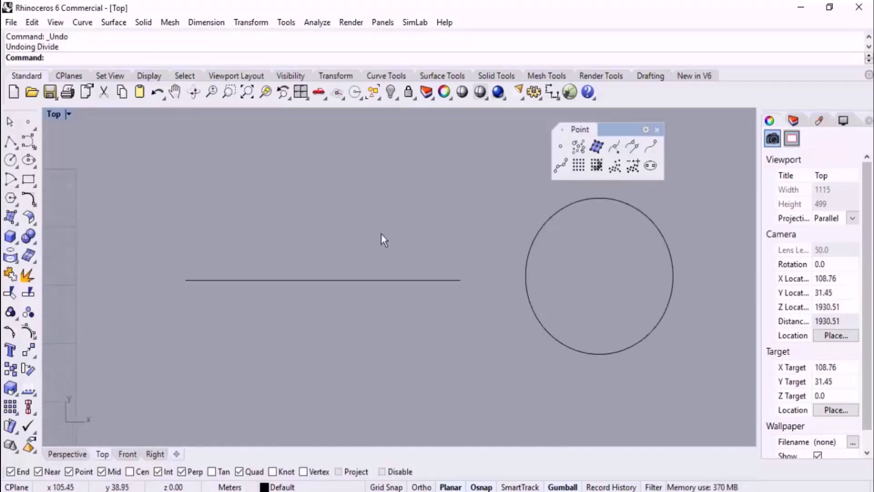
{"action": "right_click_drag", "start_coordinate": [382, 240], "coordinate": [423, 283]}
{"action": "right_click", "coordinate": [561, 168]}
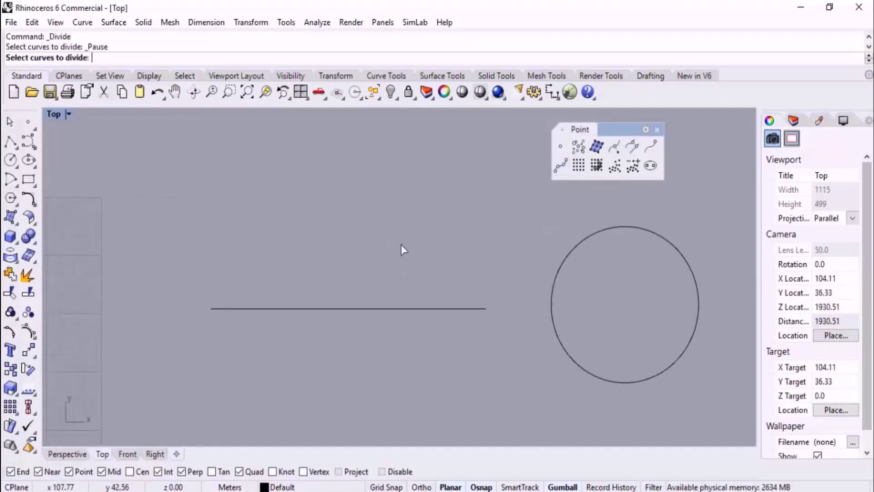
{"action": "left_click", "coordinate": [370, 309]}
{"action": "key", "text": "Return"}
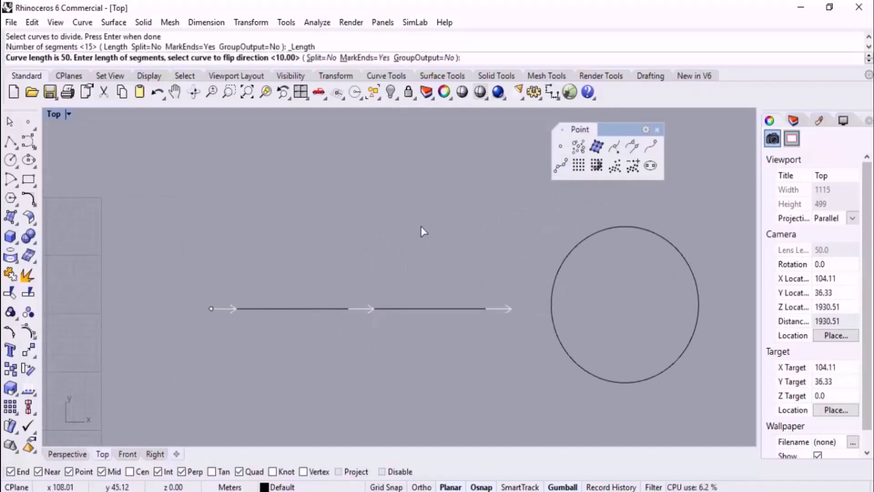
{"action": "type", "text": "15"}
{"action": "key", "text": "Return"}
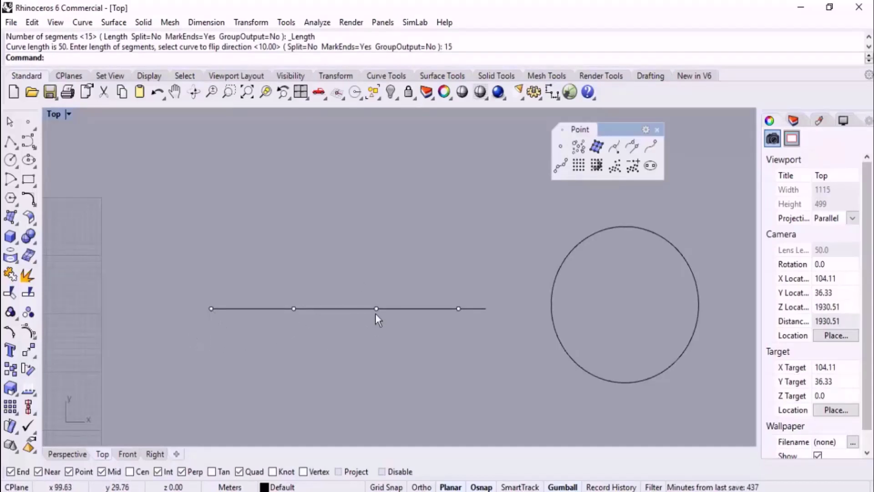
Move the line upward away from its division points, and undo both the move and the division.
{"action": "left_click", "coordinate": [416, 308]}
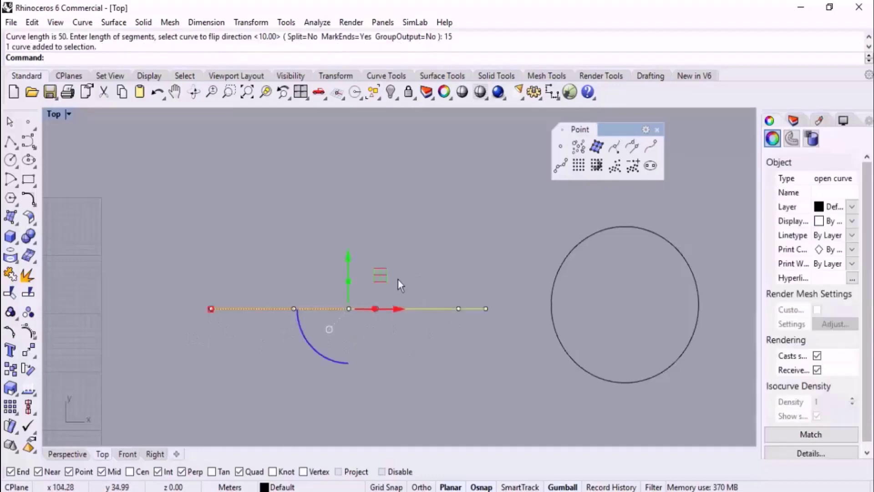
{"action": "left_click_drag", "start_coordinate": [349, 269], "coordinate": [418, 198]}
{"action": "left_click", "coordinate": [423, 199]}
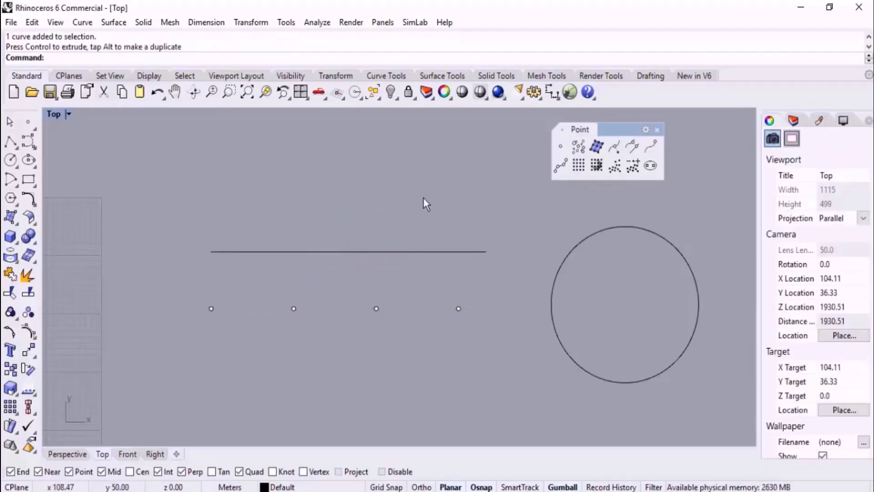
{"action": "key", "text": "ctrl+z"}
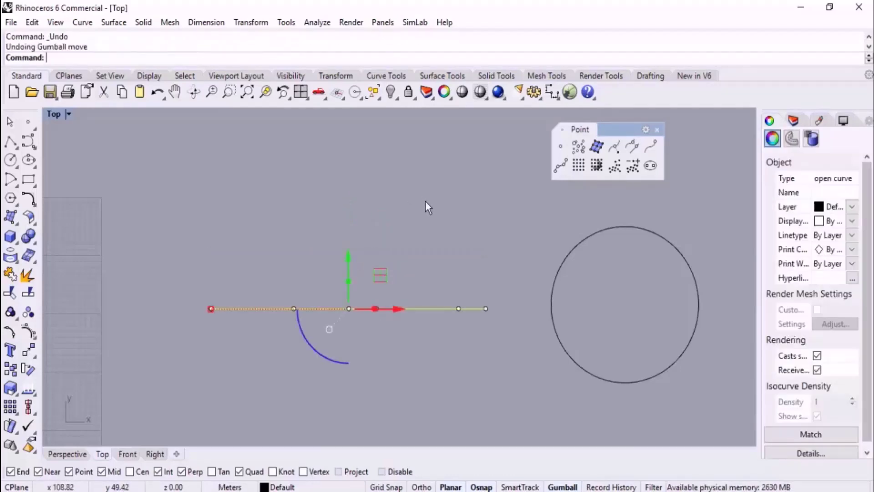
{"action": "key", "text": "ctrl+z"}
Divide the line by length into 15 m segments with MarkEnds set to No, and undo the division.
{"action": "left_click", "coordinate": [560, 165]}
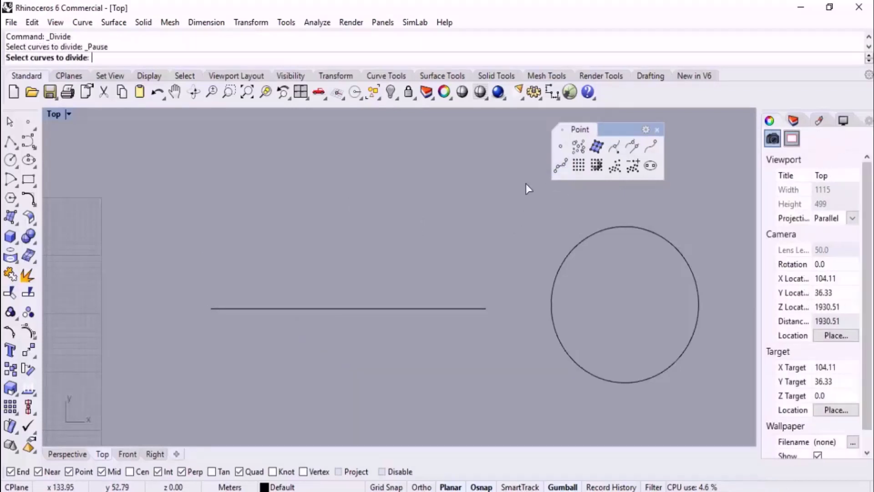
{"action": "left_click_drag", "start_coordinate": [401, 246], "coordinate": [359, 360]}
{"action": "key", "text": "Return"}
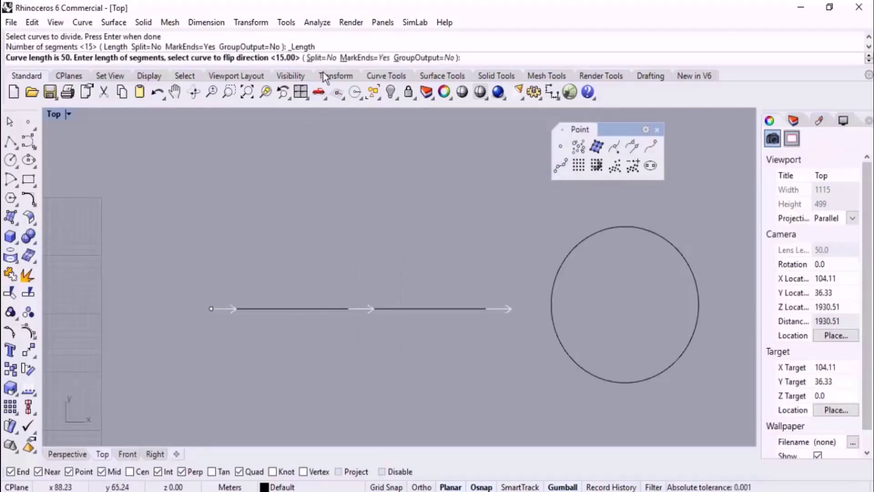
{"action": "left_click", "coordinate": [363, 58]}
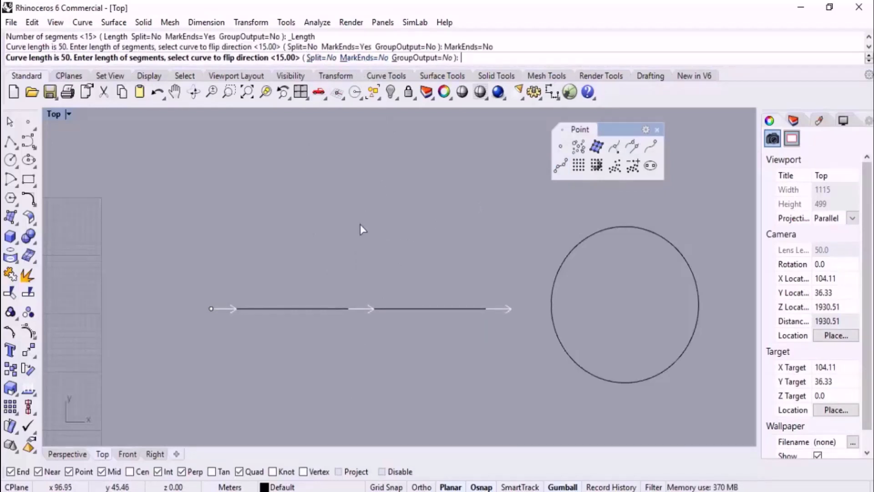
{"action": "type", "text": "15"}
{"action": "key", "text": "Return"}
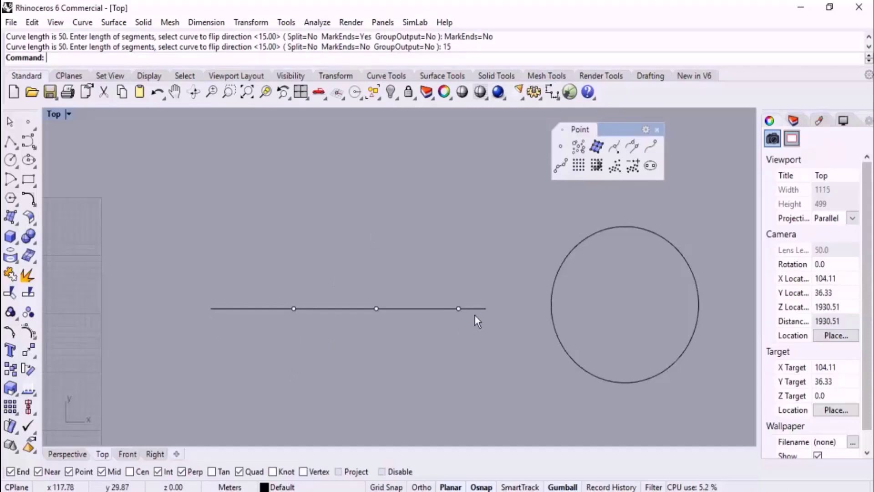
{"action": "key", "text": "ctrl+z"}
Divide the line by length into 15 m segments with MarkEnds and GroupOutput both set to Yes.
{"action": "left_click_drag", "start_coordinate": [405, 238], "coordinate": [354, 367]}
{"action": "key", "text": "Return"}
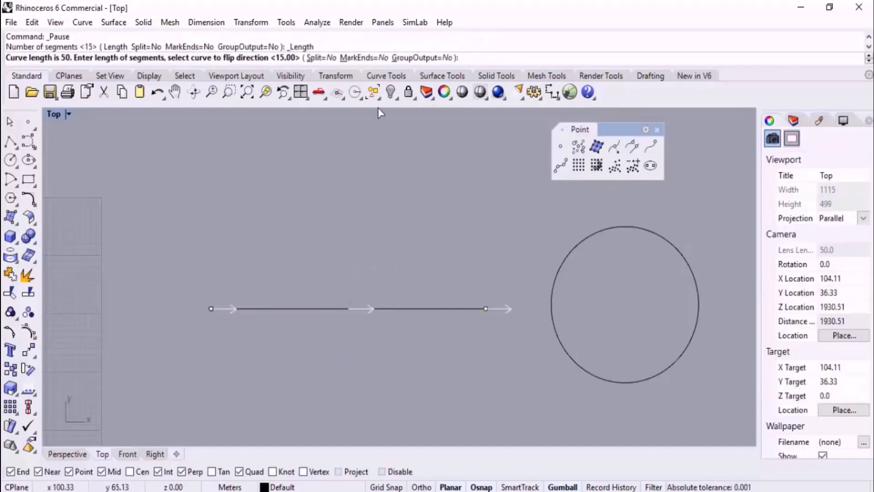
{"action": "left_click", "coordinate": [359, 58]}
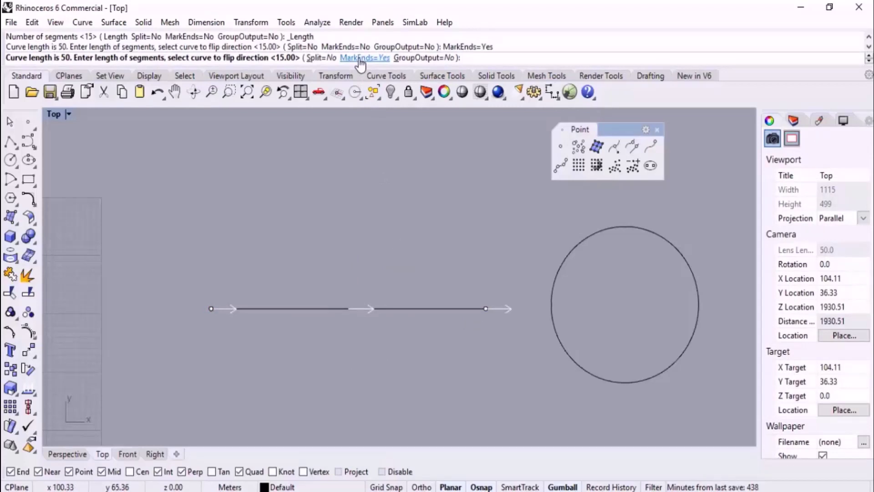
{"action": "left_click", "coordinate": [441, 59]}
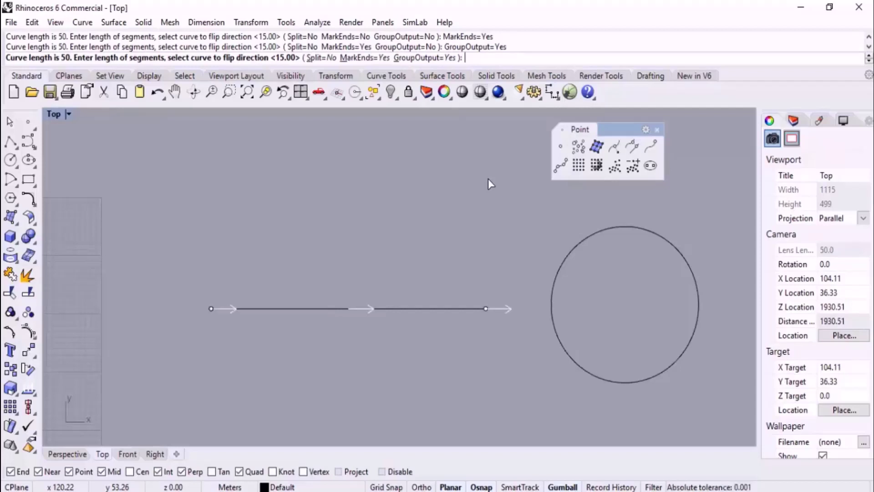
{"action": "key", "text": "Return"}
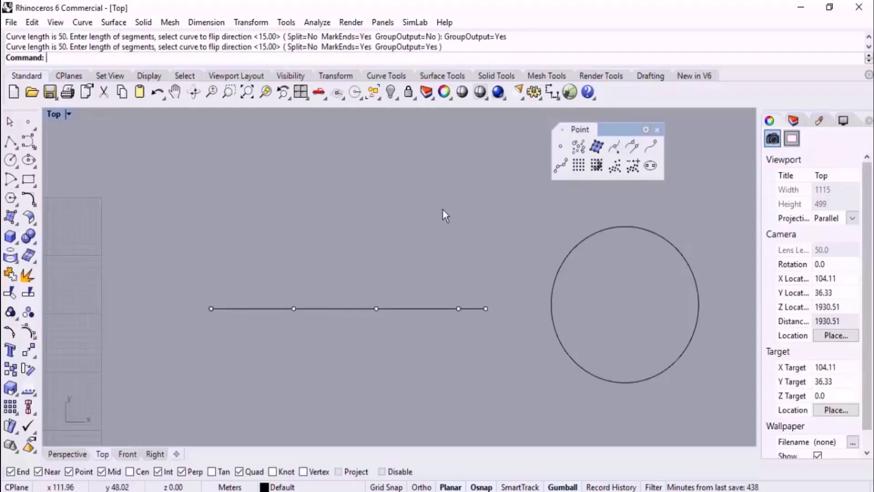
Select the grouped division points and move them above the line, and undo both the move and the division.
{"action": "left_click", "coordinate": [376, 309]}
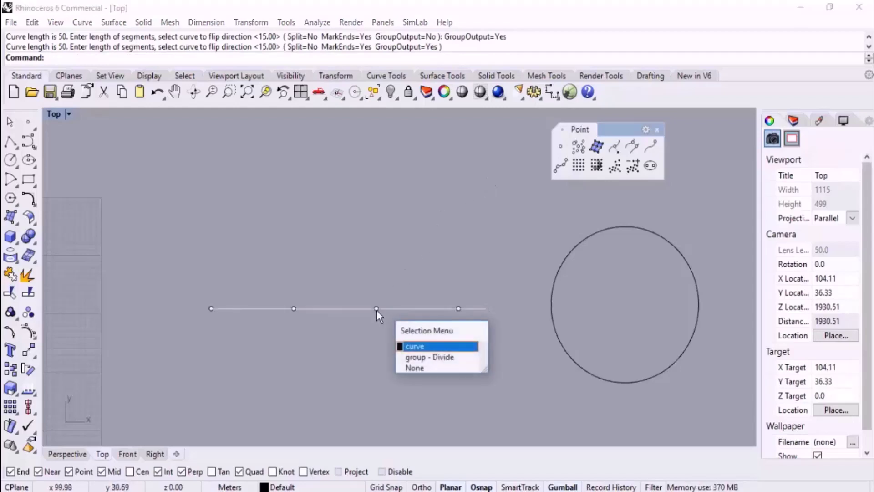
{"action": "left_click", "coordinate": [414, 356]}
{"action": "left_click_drag", "start_coordinate": [335, 264], "coordinate": [411, 182]}
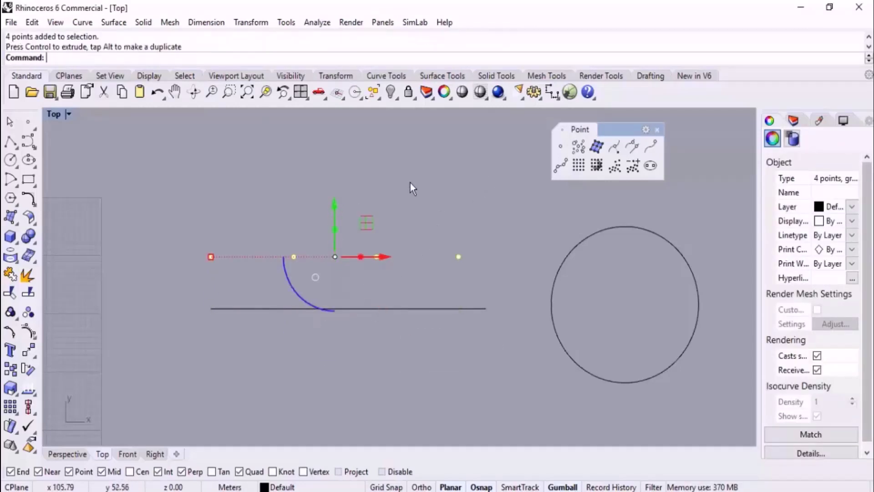
{"action": "left_click", "coordinate": [439, 181]}
{"action": "key", "text": "ctrl+z"}
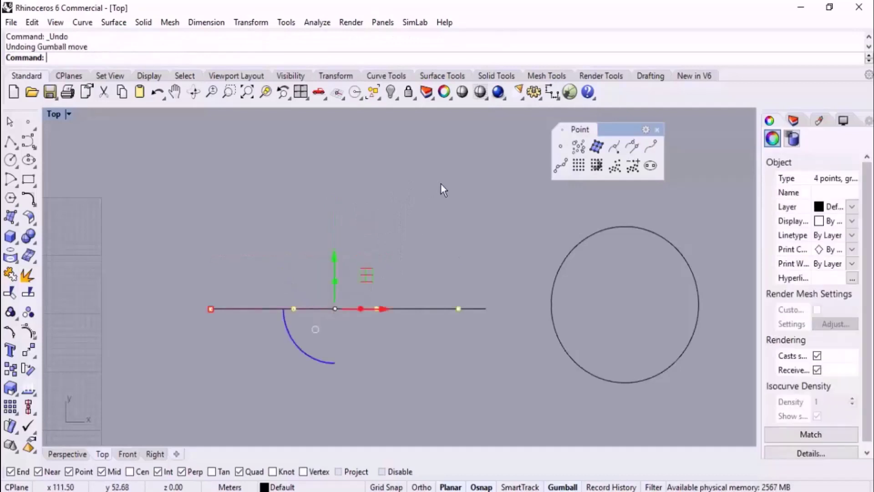
{"action": "key", "text": "ctrl+z"}
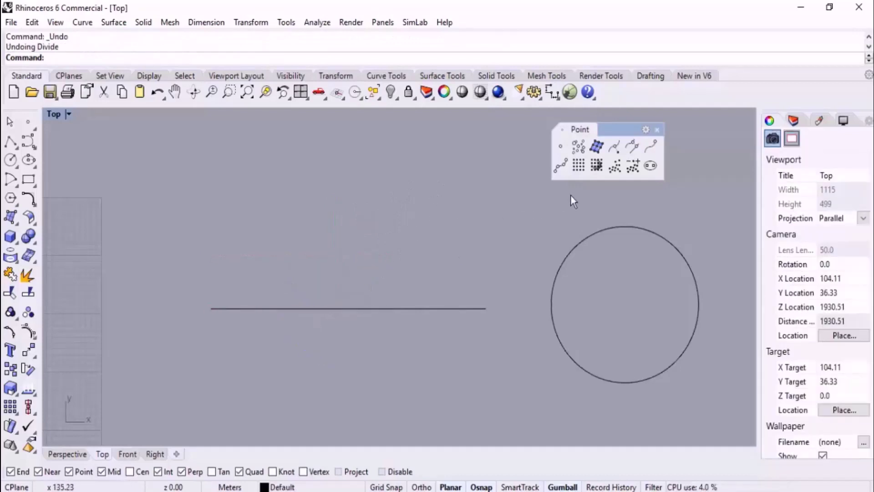
Divide the line by length into 10 m segments with Split set to Yes.
{"action": "left_click", "coordinate": [561, 165]}
{"action": "left_click", "coordinate": [397, 308]}
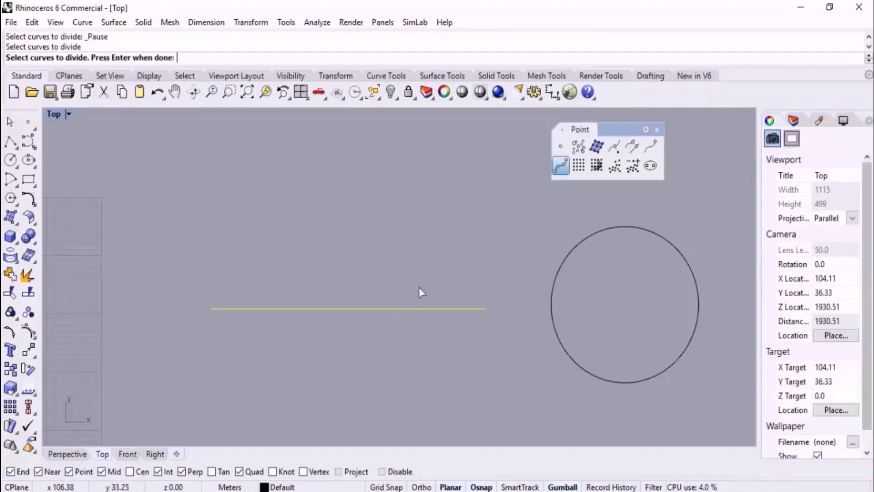
{"action": "key", "text": "Return"}
{"action": "left_click", "coordinate": [116, 57]}
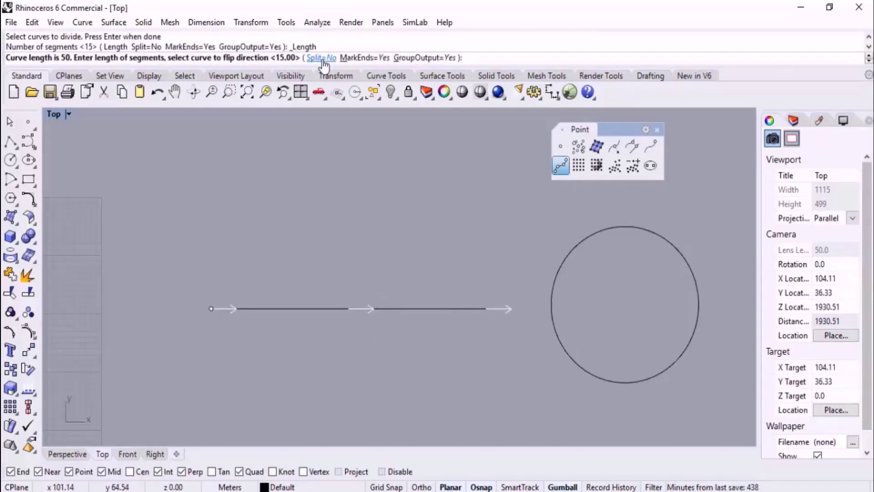
{"action": "left_click", "coordinate": [321, 57]}
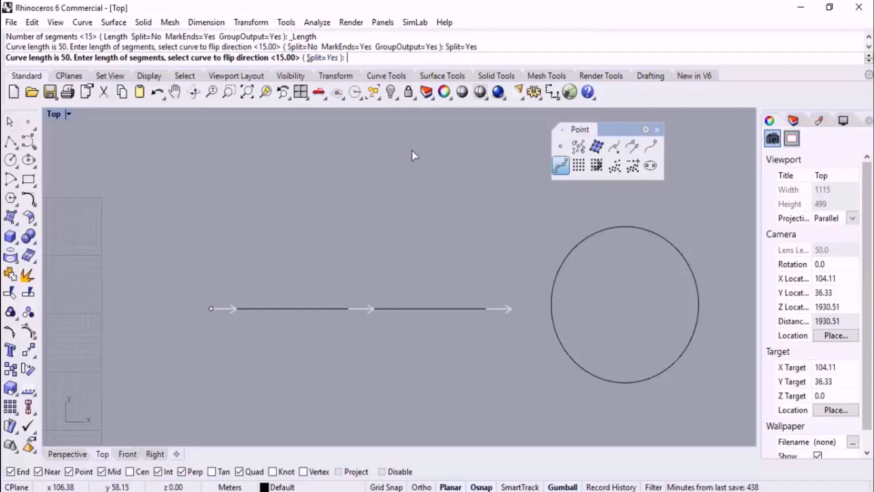
{"action": "type", "text": "10"}
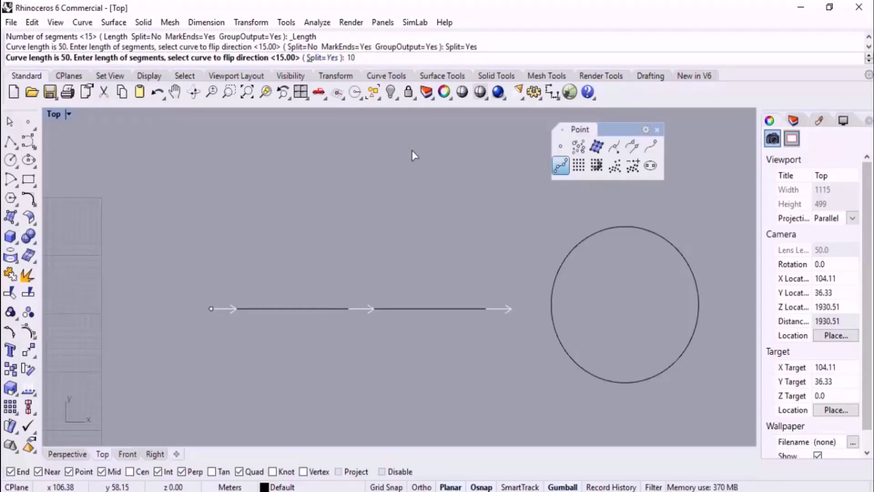
{"action": "key", "text": "Return"}
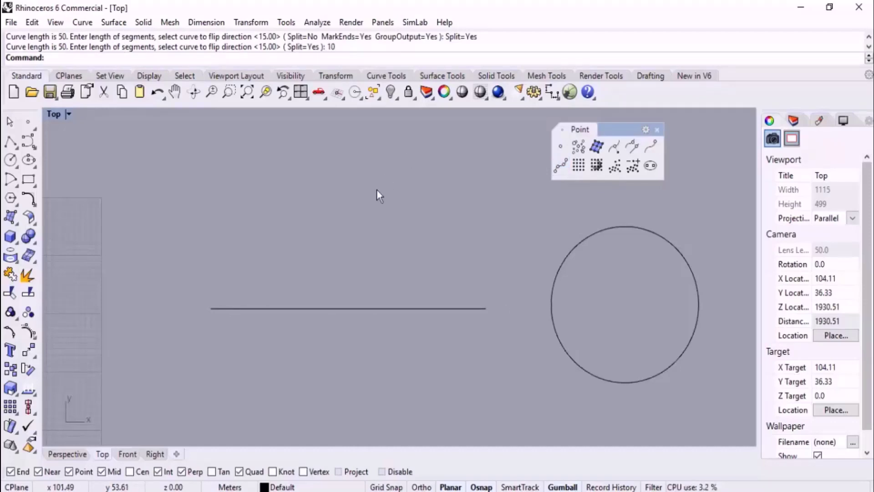
Offset individual pieces of the split line up and down from each other, and undo the last division.
{"action": "left_click", "coordinate": [330, 308]}
{"action": "left_click_drag", "start_coordinate": [331, 307], "coordinate": [242, 293]}
{"action": "left_click", "coordinate": [438, 332]}
{"action": "left_click", "coordinate": [458, 307]}
{"action": "left_click_drag", "start_coordinate": [458, 271], "coordinate": [459, 244]}
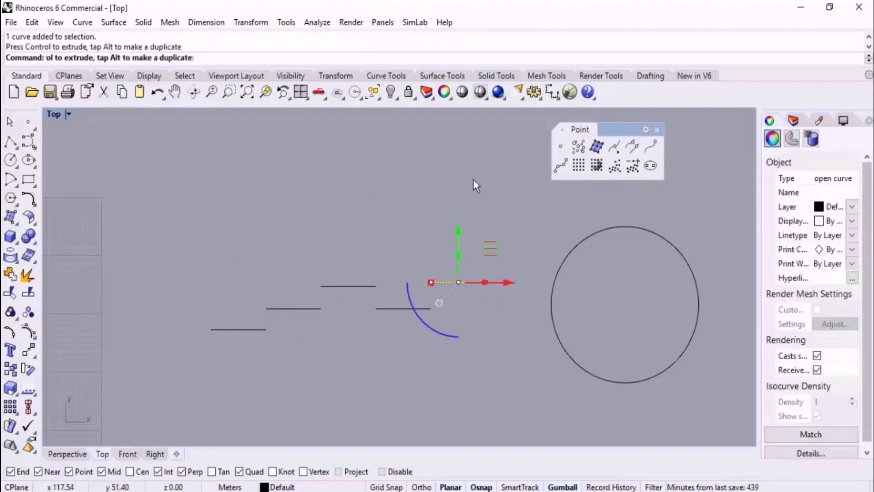
{"action": "left_click", "coordinate": [474, 178]}
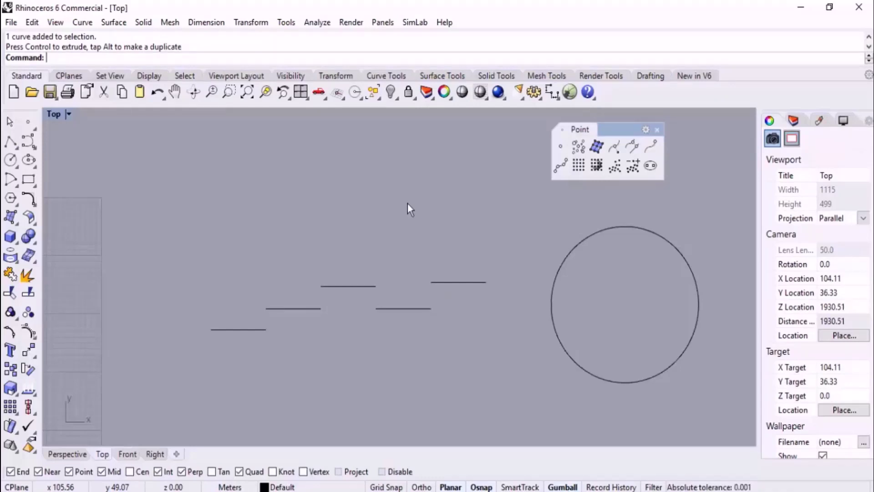
{"action": "key", "text": "ctrl+z"}
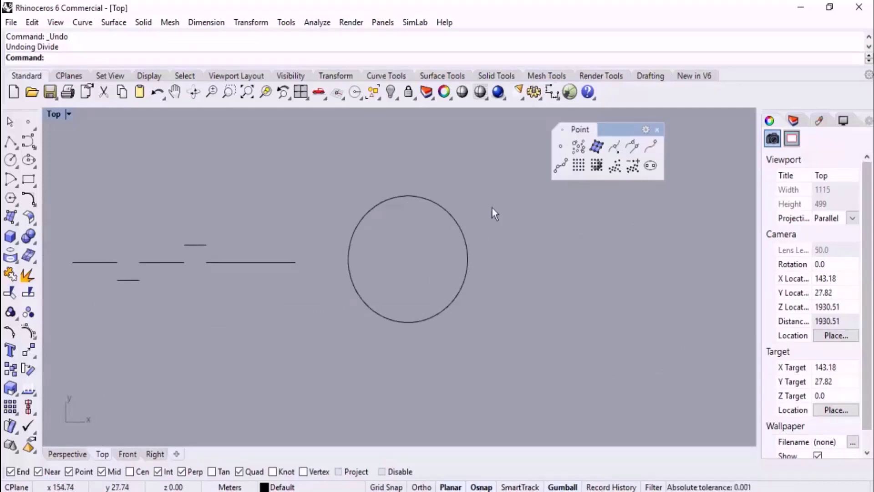
Divide the circle into 6 segments with its seam point moved to the upper-right arc, and undo the division.
{"action": "scroll", "coordinate": [493, 207], "scroll_direction": "up", "scroll_amount": 5}
{"action": "right_click_drag", "start_coordinate": [429, 260], "coordinate": [472, 243]}
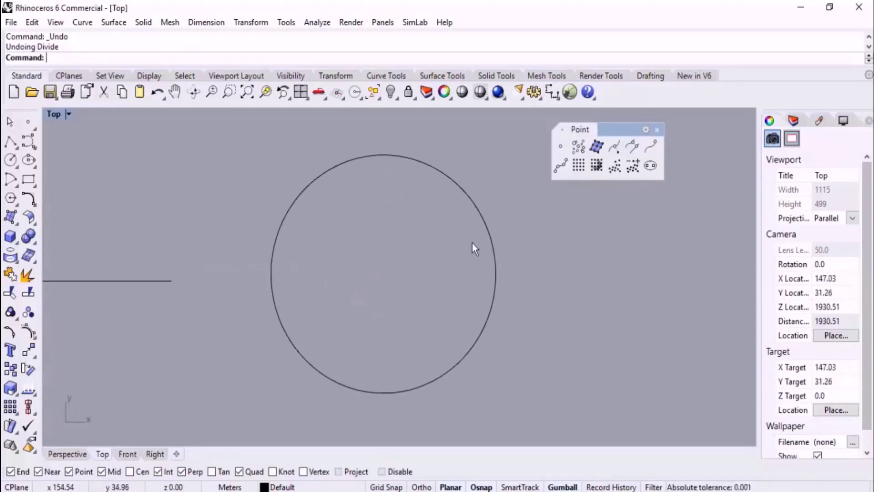
{"action": "left_click", "coordinate": [562, 167]}
{"action": "left_click", "coordinate": [464, 194]}
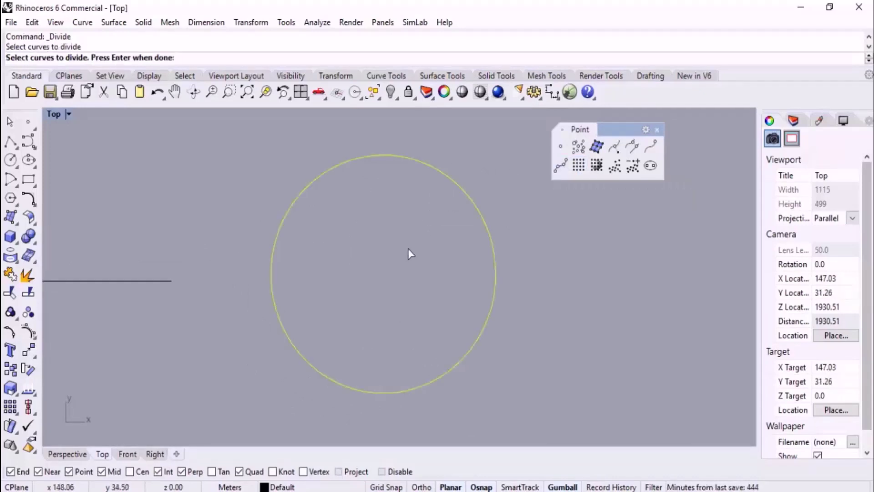
{"action": "key", "text": "Return"}
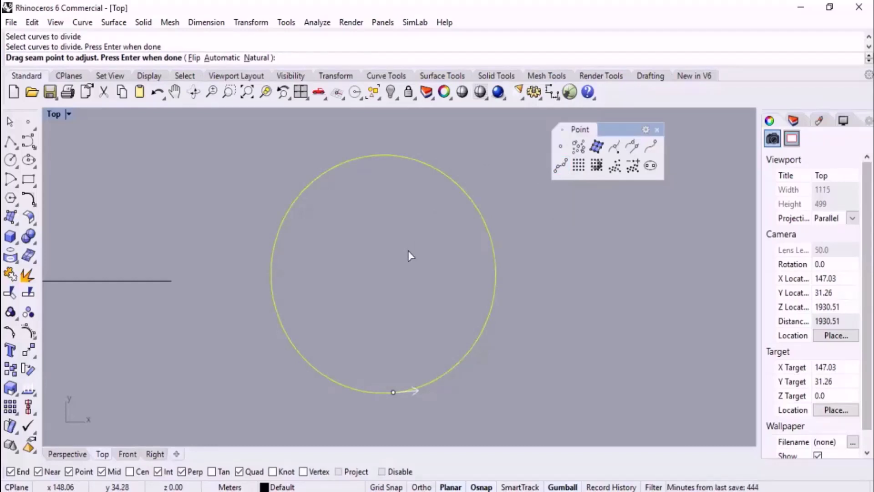
{"action": "left_click_drag", "start_coordinate": [394, 391], "coordinate": [461, 185]}
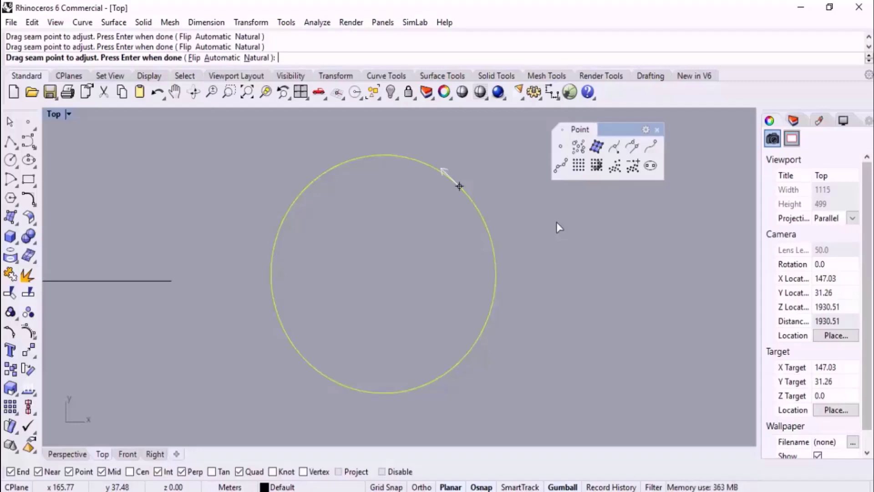
{"action": "mouse_move", "coordinate": [459, 185]}
{"action": "left_mouse_down"}
{"action": "mouse_move", "coordinate": [472, 202]}
{"action": "mouse_move", "coordinate": [466, 194]}
{"action": "left_mouse_up"}
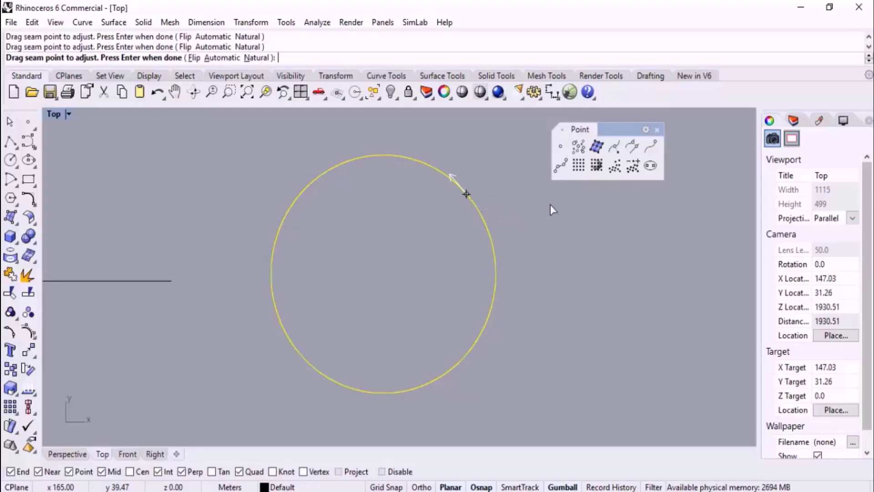
{"action": "key", "text": "Return"}
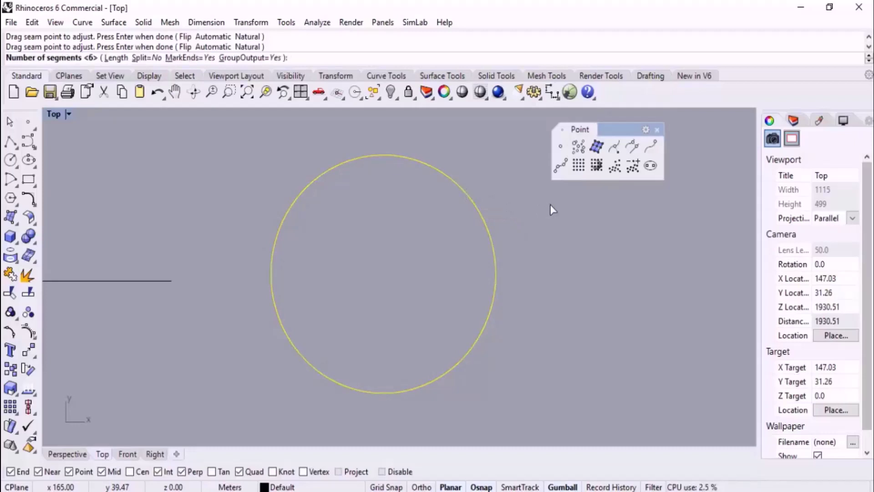
{"action": "key", "text": "Return"}
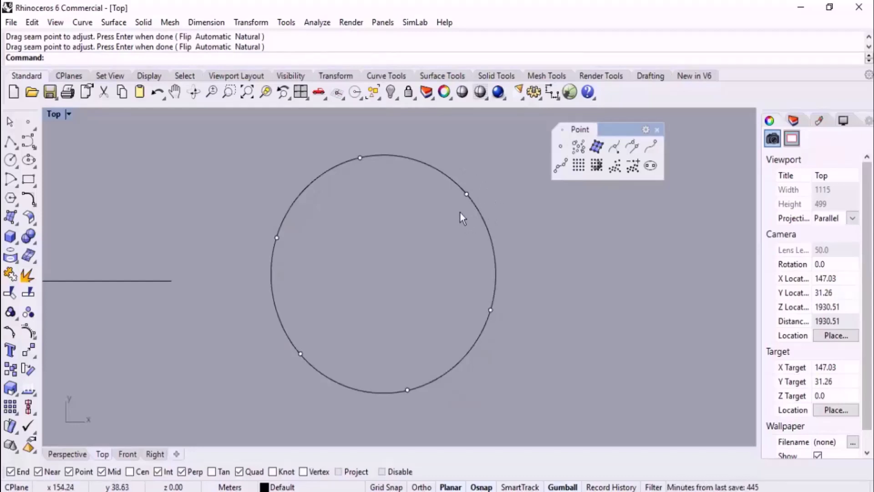
{"action": "key", "text": "ctrl+z"}
Divide the circle into 6 segments with its seam point placed just right of the circle's top.
{"action": "left_click", "coordinate": [560, 166]}
{"action": "left_click_drag", "start_coordinate": [503, 173], "coordinate": [452, 248]}
{"action": "key", "text": "Return"}
{"action": "mouse_move", "coordinate": [394, 393]}
{"action": "left_mouse_down"}
{"action": "mouse_move", "coordinate": [405, 193]}
{"action": "mouse_move", "coordinate": [385, 163]}
{"action": "mouse_move", "coordinate": [416, 160]}
{"action": "left_mouse_up"}
{"action": "key", "text": "Return"}
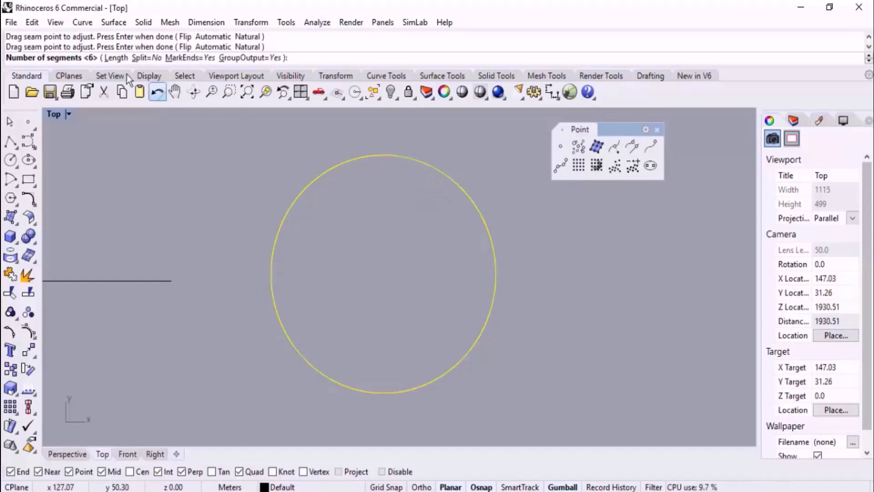
{"action": "key", "text": "Return"}
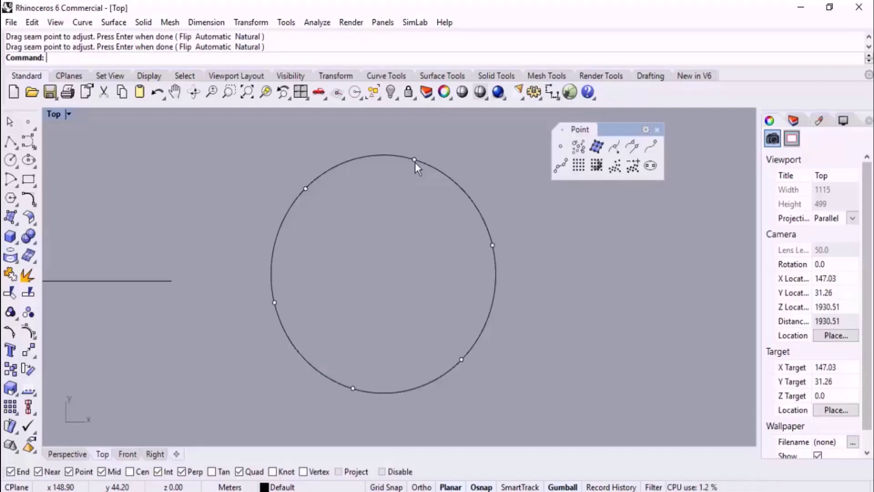
{"action": "scroll", "coordinate": [501, 227], "scroll_direction": "down", "scroll_amount": 8}
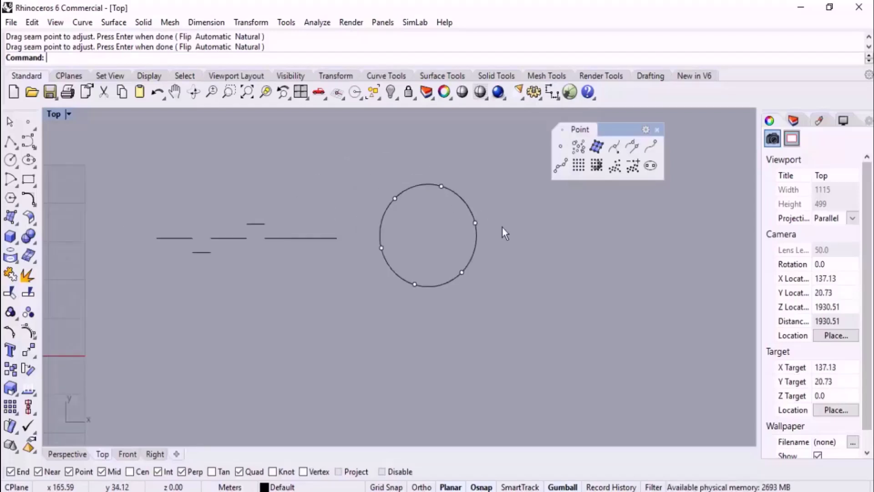
{"action": "scroll", "coordinate": [466, 223], "scroll_direction": "up", "scroll_amount": 3}
{"action": "right_click_drag", "start_coordinate": [466, 223], "coordinate": [511, 261]}
{"action": "right_click_drag", "start_coordinate": [325, 338], "coordinate": [646, 204]}
{"action": "right_click_drag", "start_coordinate": [412, 205], "coordinate": [457, 210]}
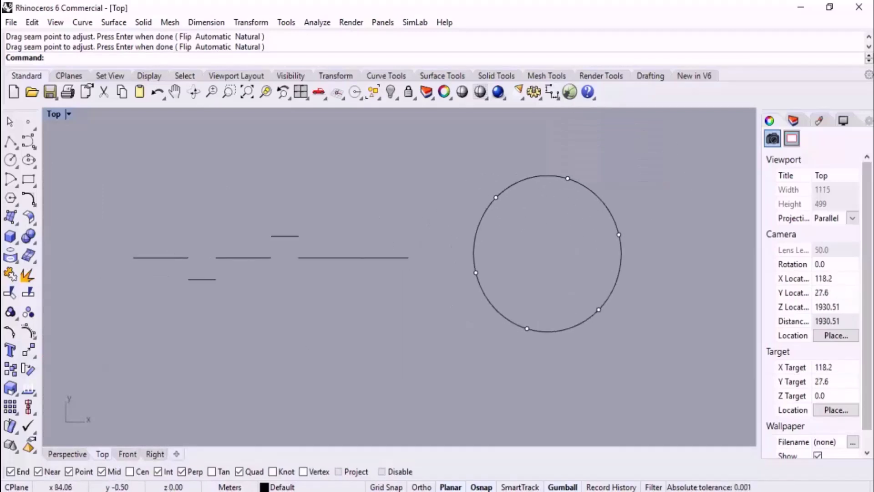
Switch to the file folder, open the reference image point.jpg in Photos and maximize its window.
{"action": "key", "text": "alt+Tab"}
{"action": "double_click", "coordinate": [483, 297]}
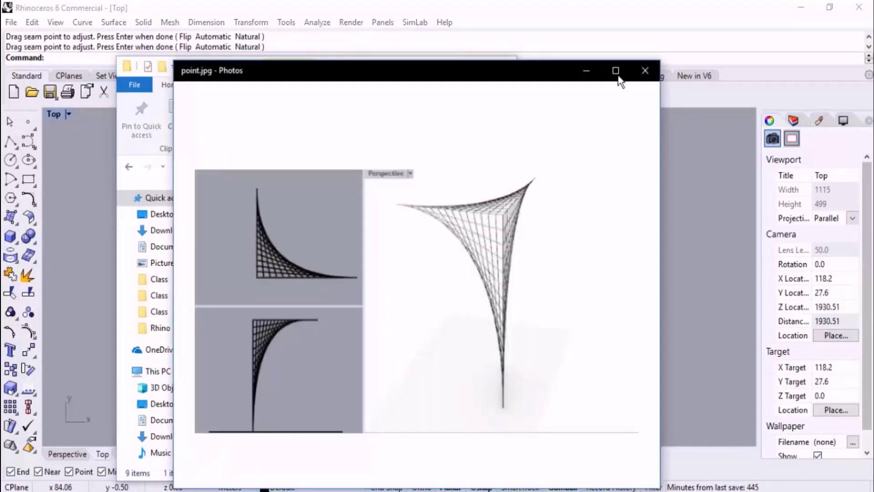
{"action": "left_click", "coordinate": [618, 77]}
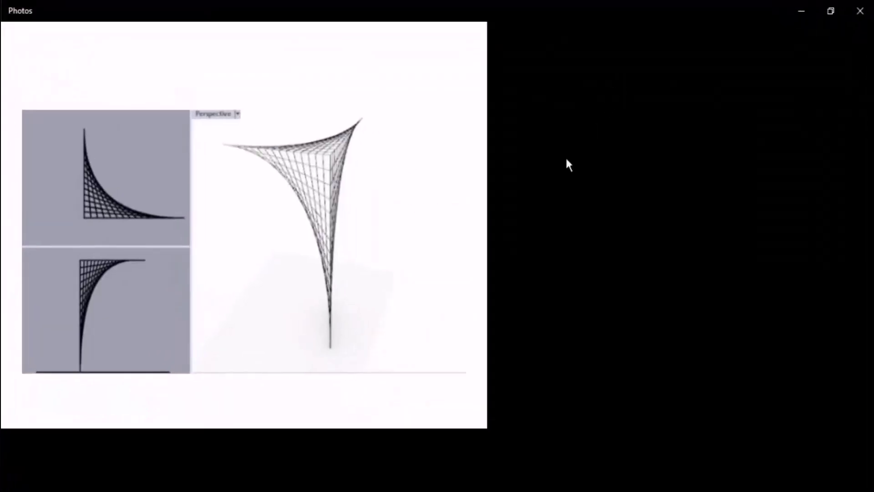